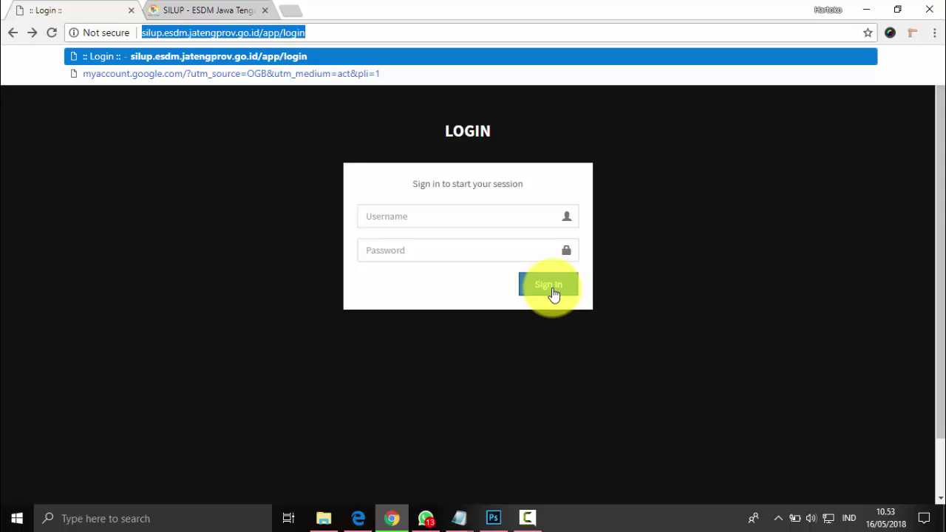
Switch to the browser tab showing the logged-in SILUP dashboard.
left_click(195, 10)
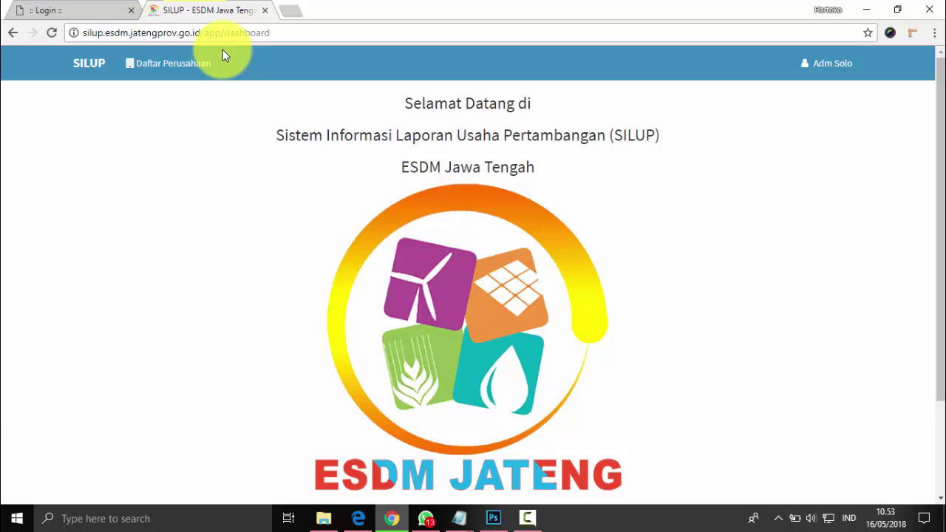
Reload the dashboard, visit Daftar Perusahaan, then open the user Profile page.
left_click(88, 66)
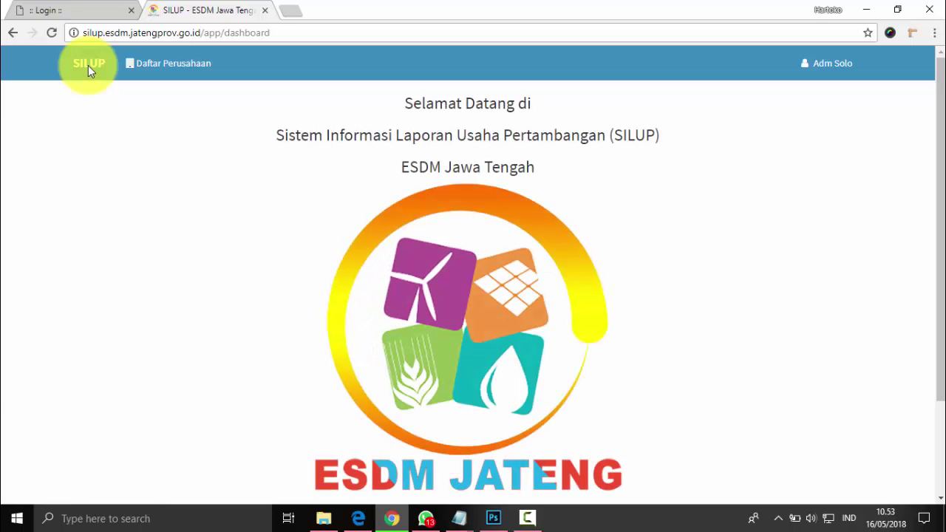
left_click(159, 68)
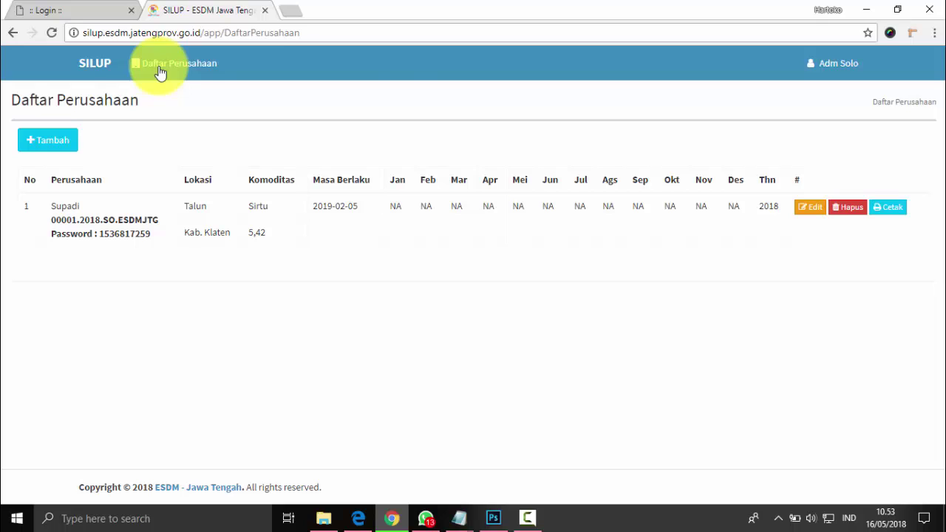
left_click(839, 70)
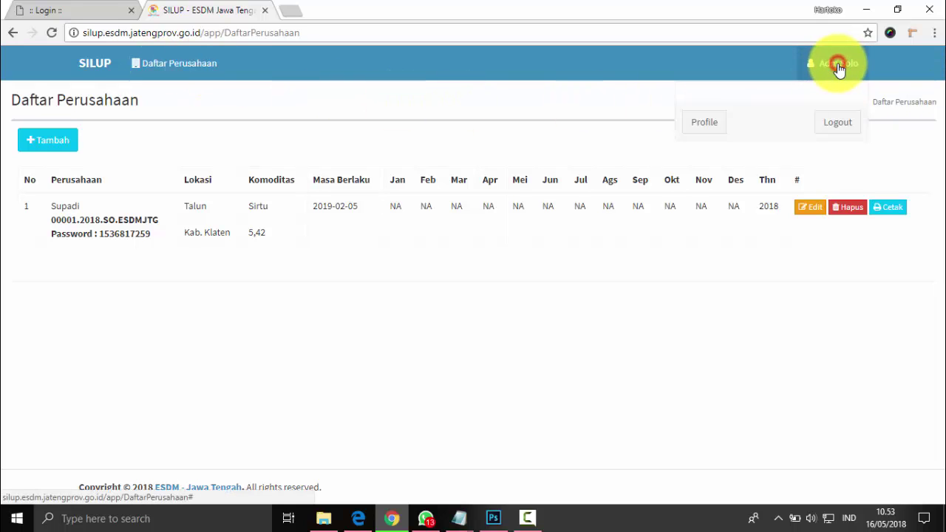
left_click(703, 124)
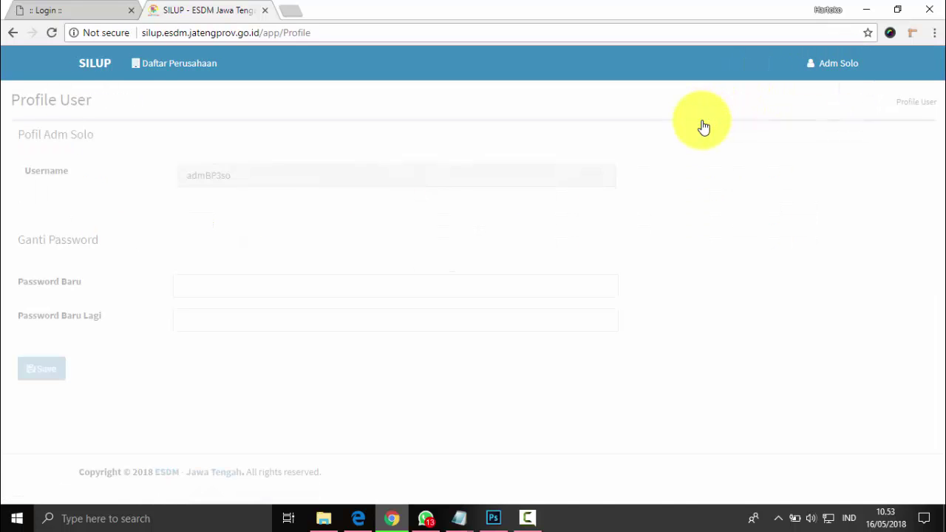
Check the profile's new password and confirmation fields, then return to Daftar Perusahaan.
left_click(189, 278)
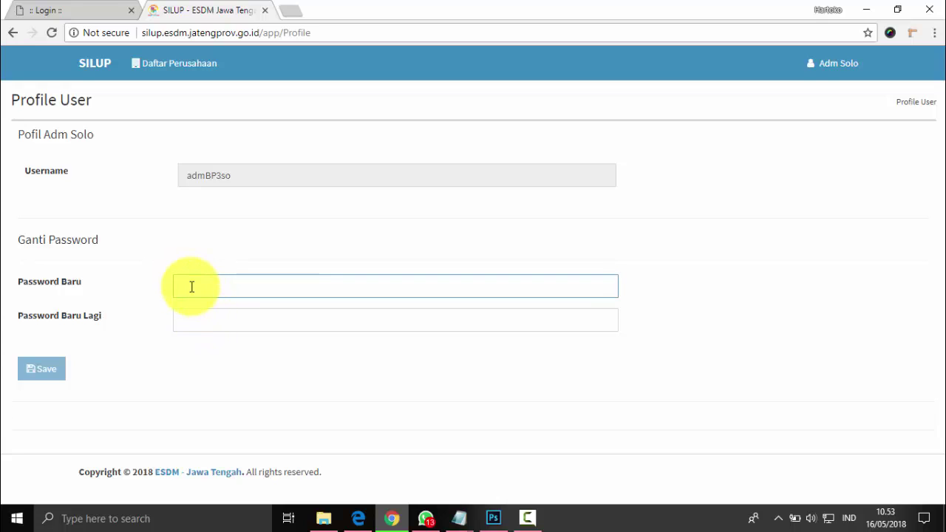
left_click(186, 319)
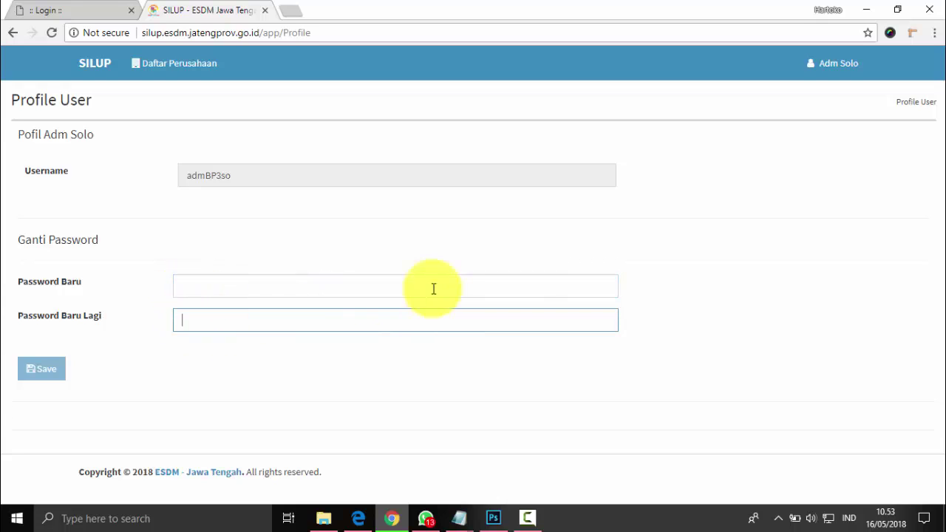
left_click(846, 70)
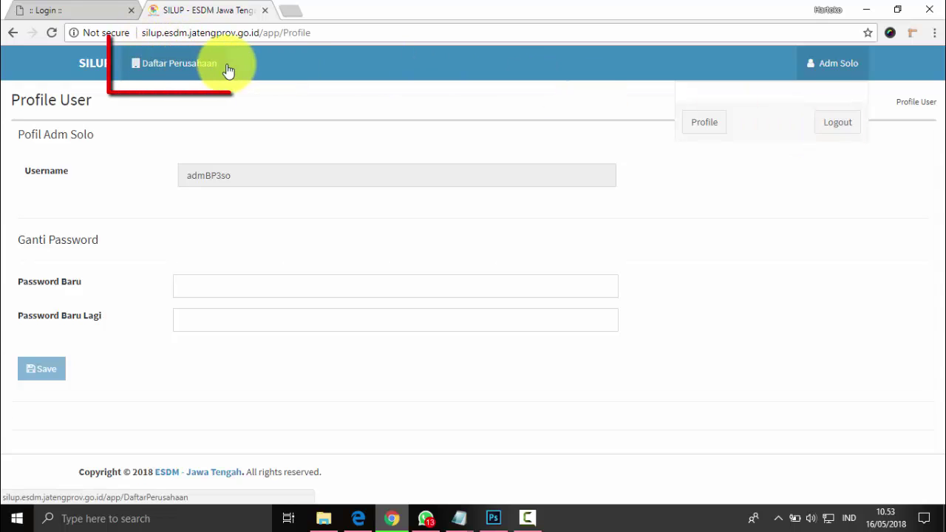
left_click(177, 65)
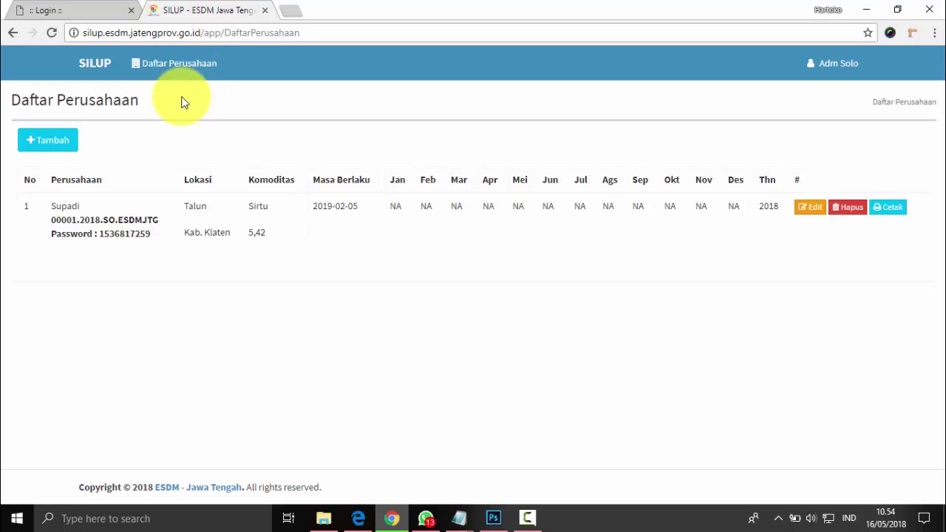
Start a new company record with + Tambah and check its pre-filled ID User.
left_click(49, 142)
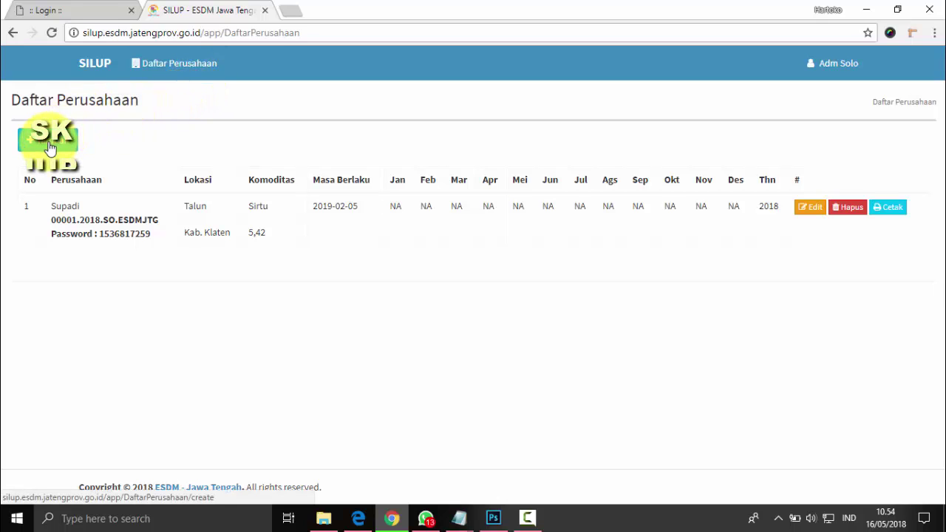
left_click(49, 142)
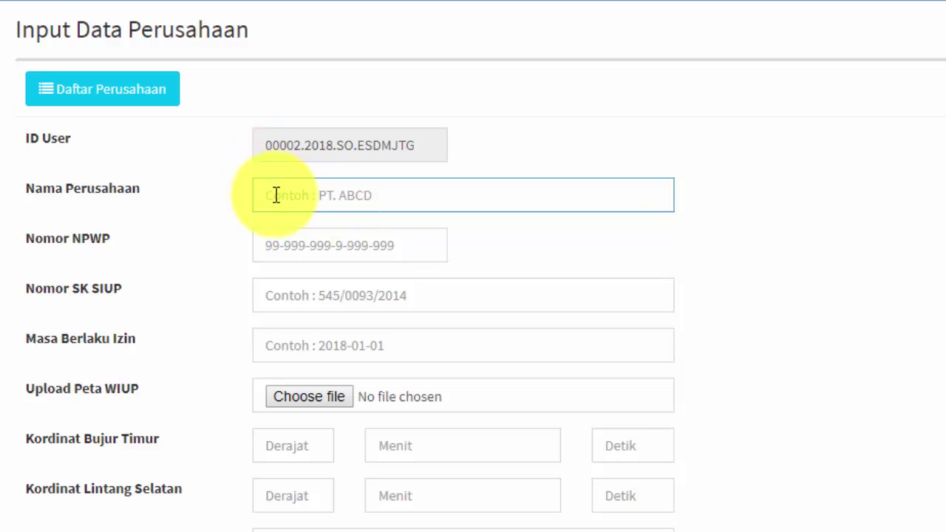
left_click(342, 144)
double_click(342, 144)
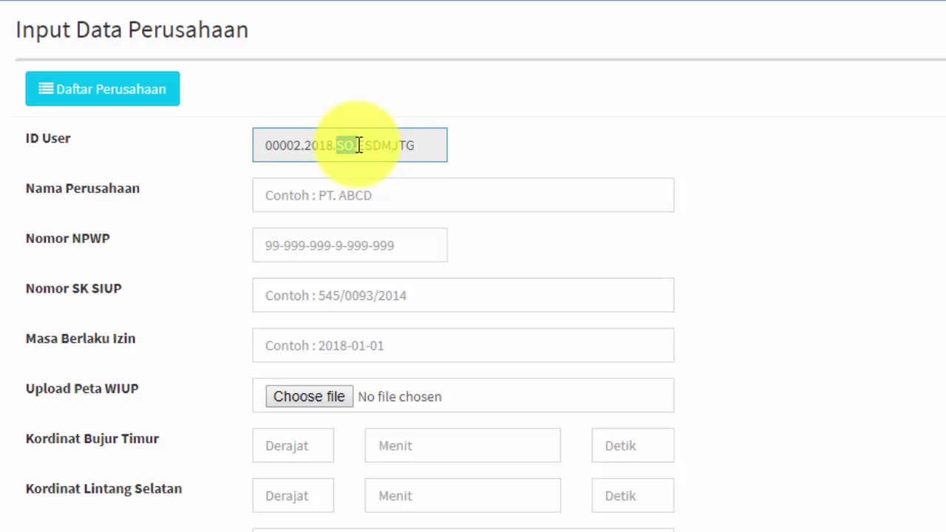
left_click(318, 195)
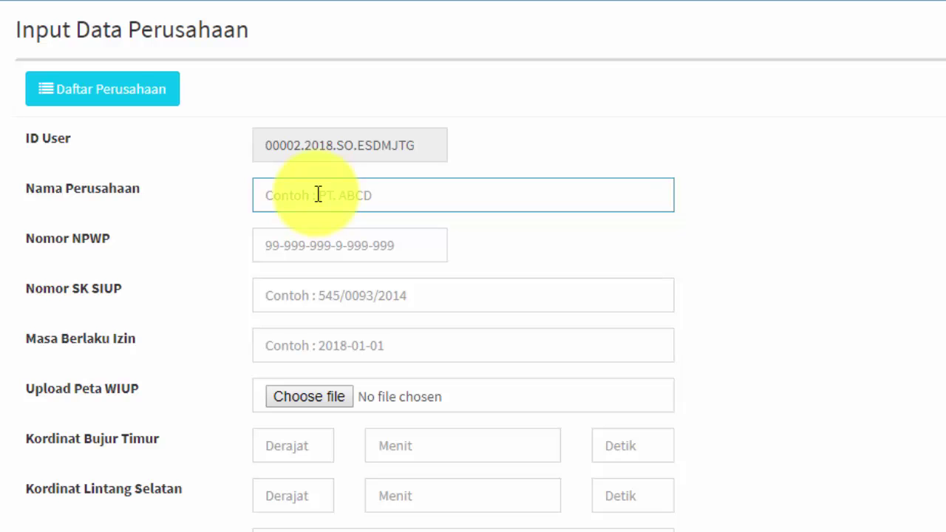
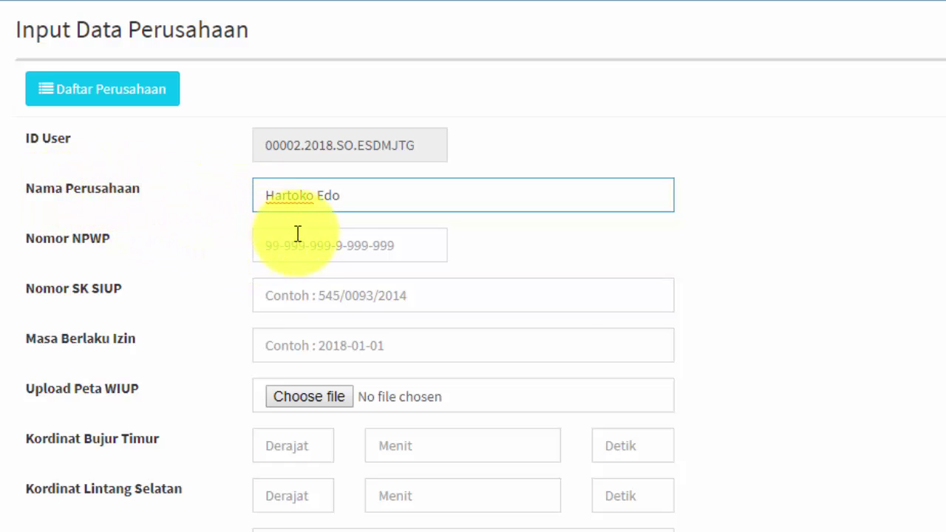
triple_click(269, 196)
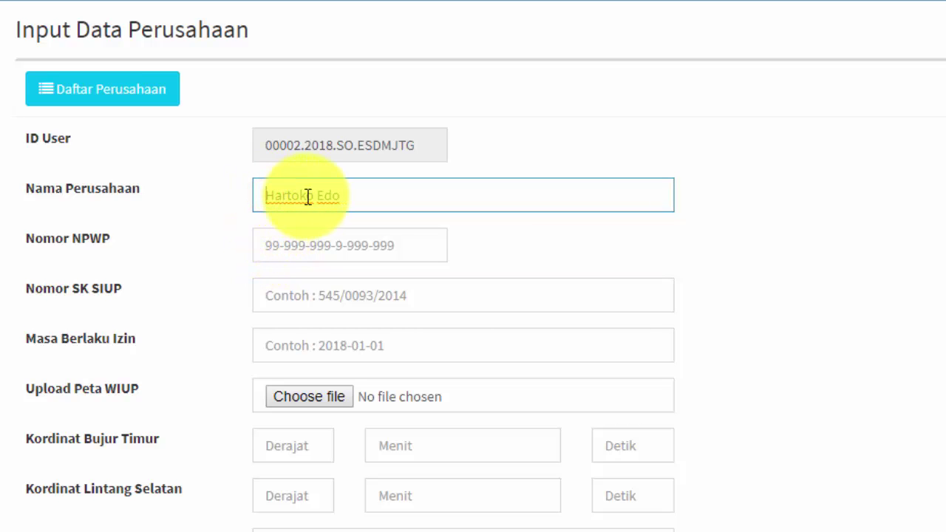
type("CV")
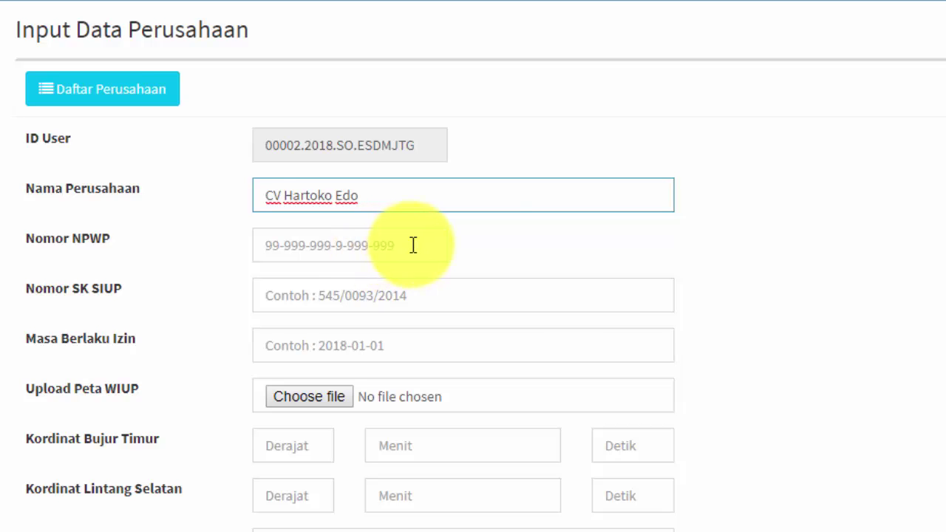
left_click(267, 245)
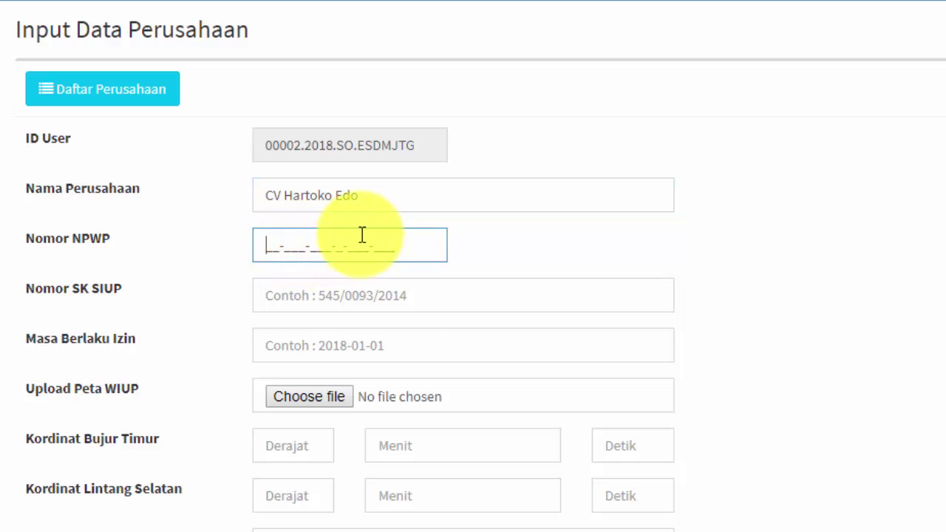
left_click(387, 195)
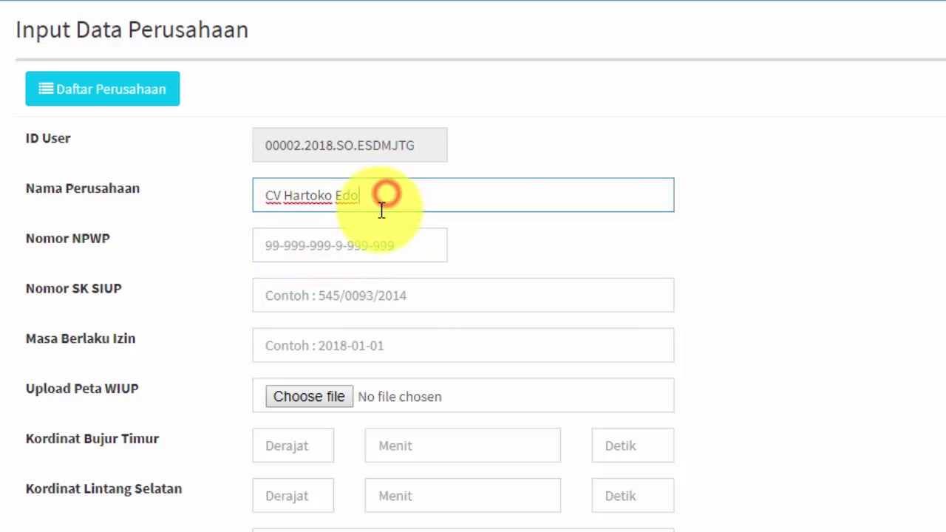
left_click(296, 246)
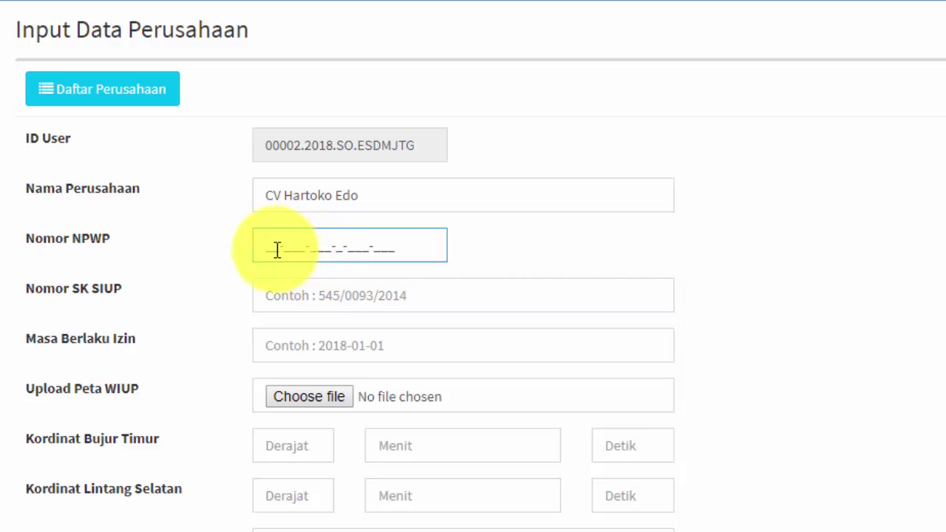
left_click(272, 247)
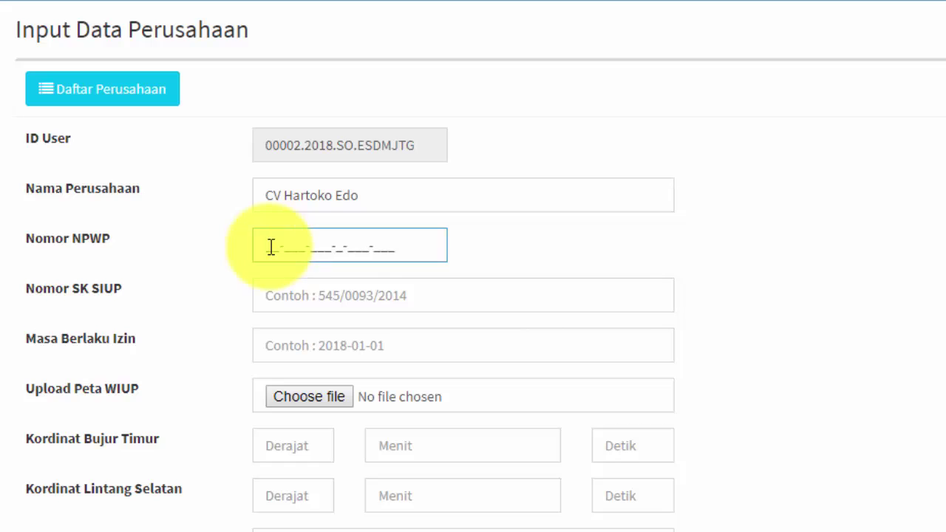
left_click(384, 198)
left_click(364, 242)
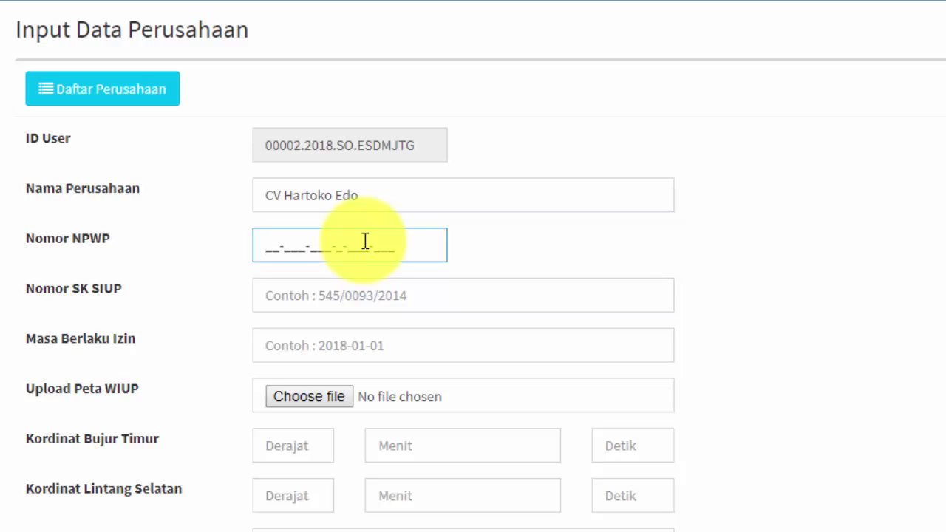
type("12-345-67")
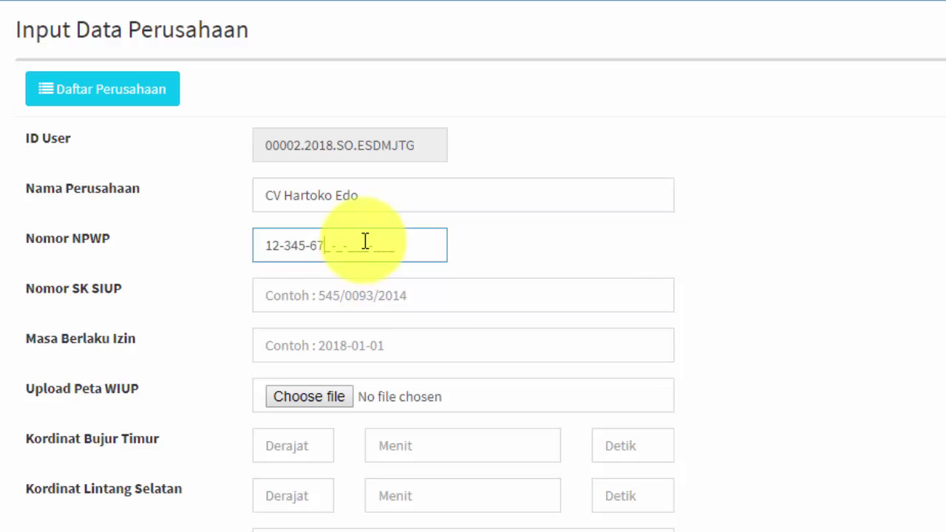
type("8-9-012-345")
left_click(295, 299)
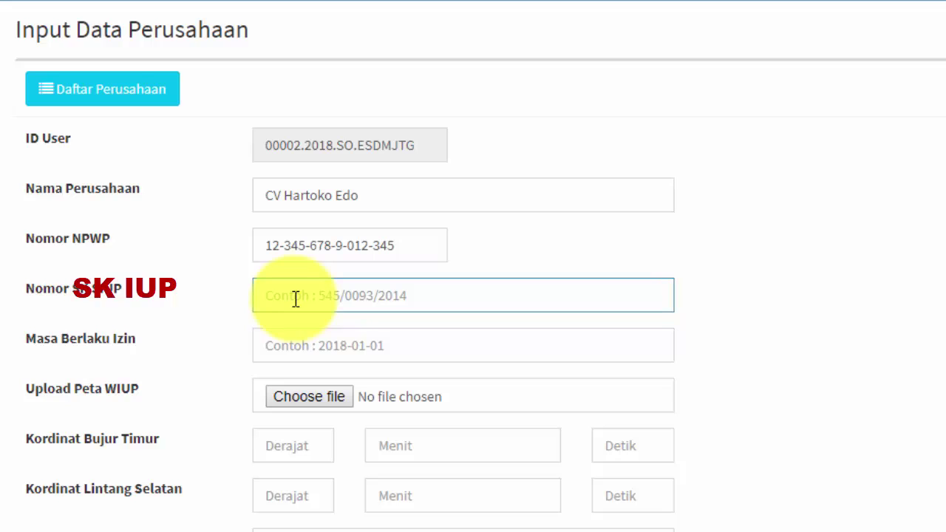
Enter SK SIUP number 156/255.25/2017 and set the licence validity date to 2018-10-31.
type("156")
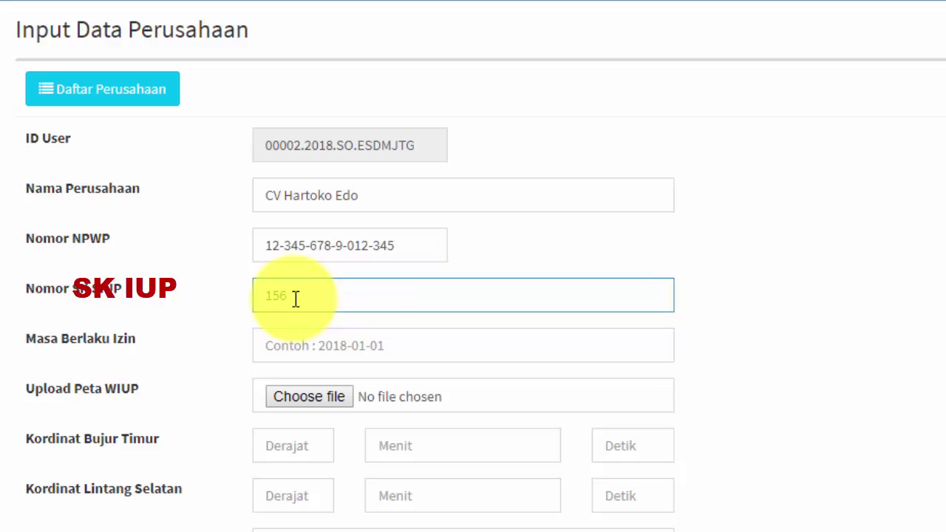
type("/255.25/2017")
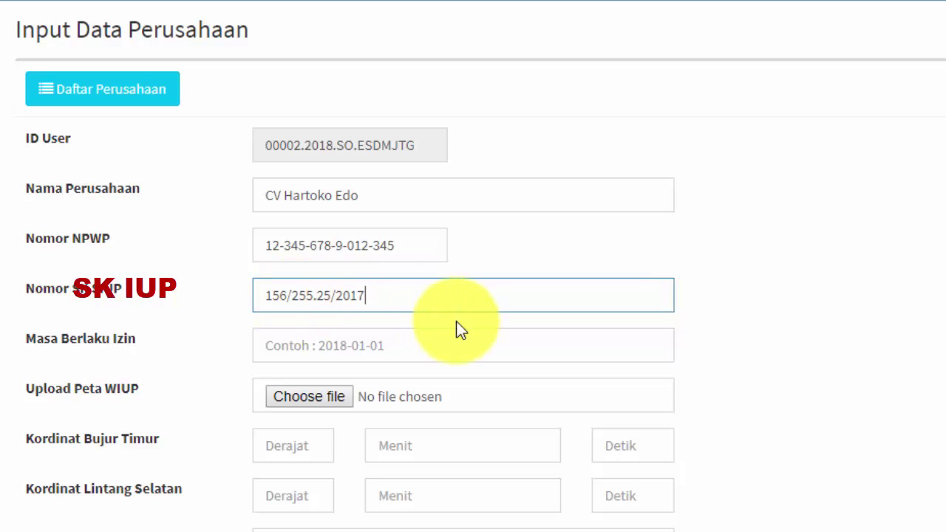
left_click(270, 349)
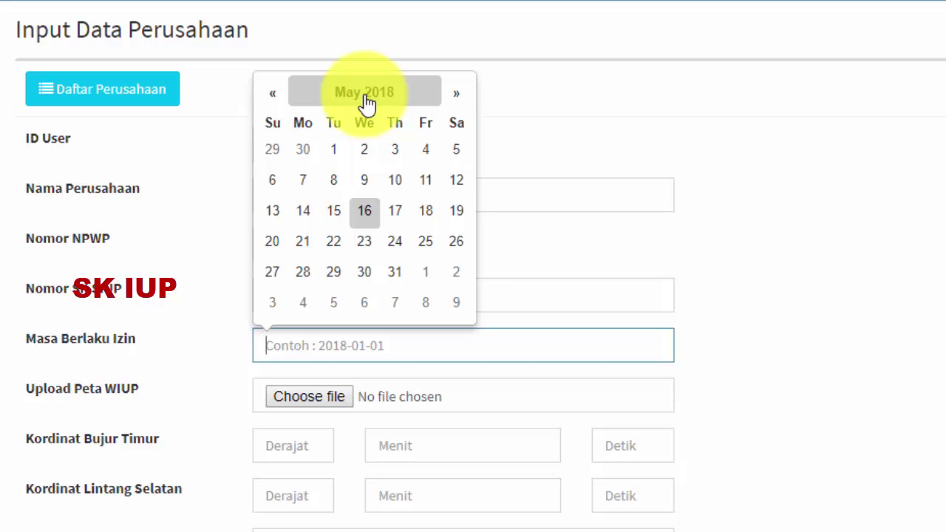
left_click(451, 100)
left_click(453, 100)
left_click(453, 101)
left_click(453, 100)
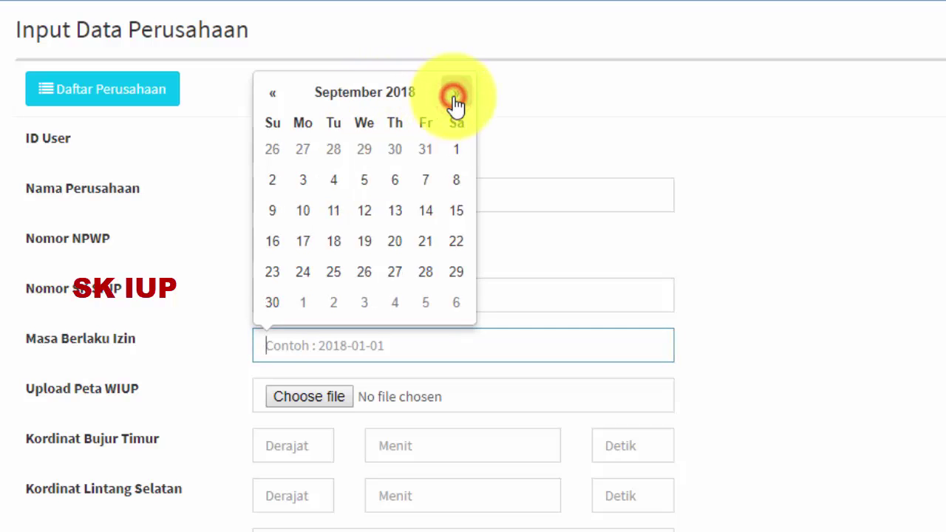
left_click(453, 99)
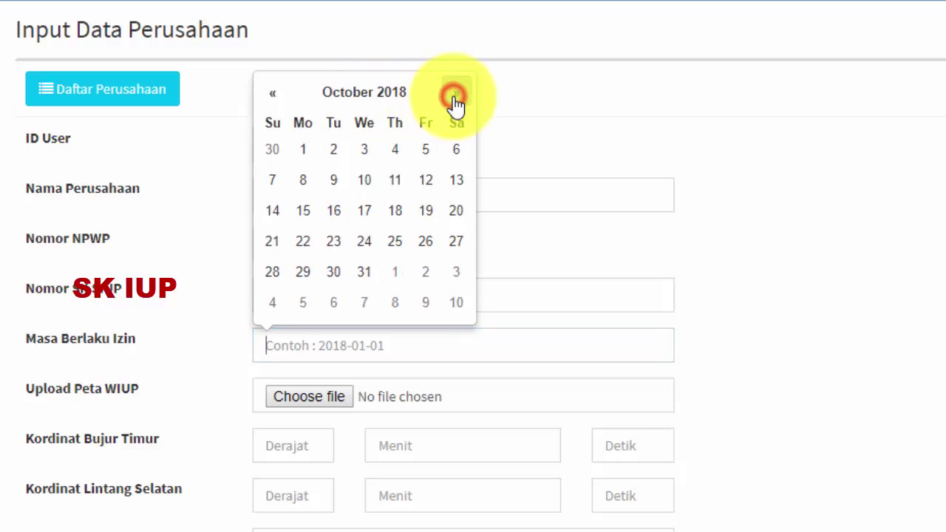
left_click(364, 271)
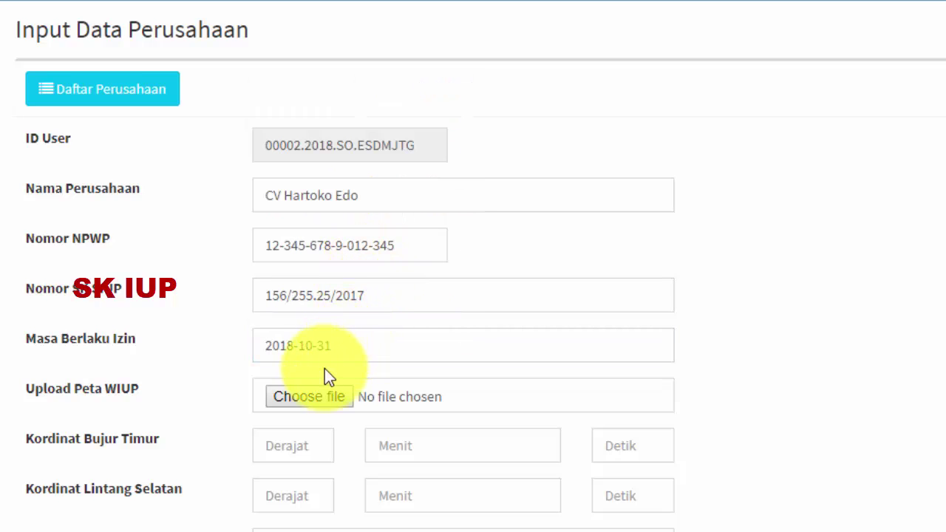
scroll(346, 349, "down", 2)
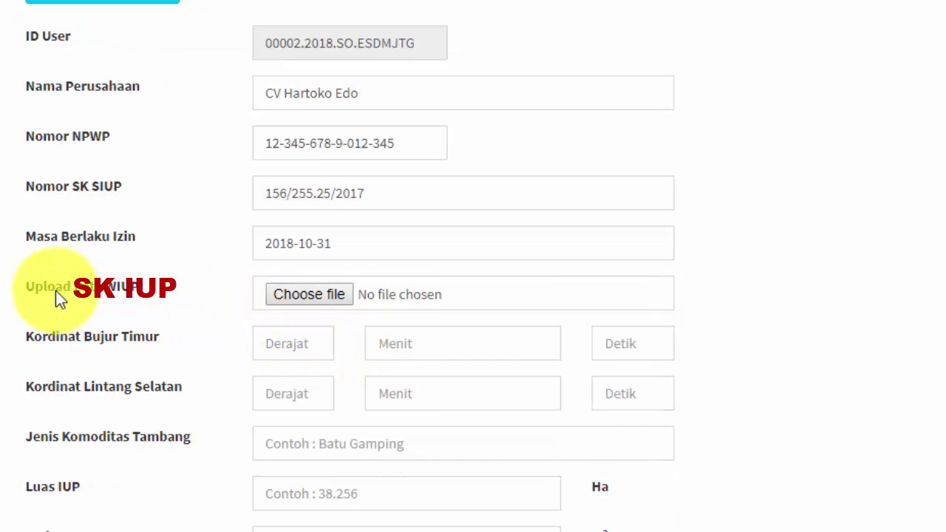
Attach MAPS-BLANK.jpg as the Upload Peta WIUP image.
left_click(304, 293)
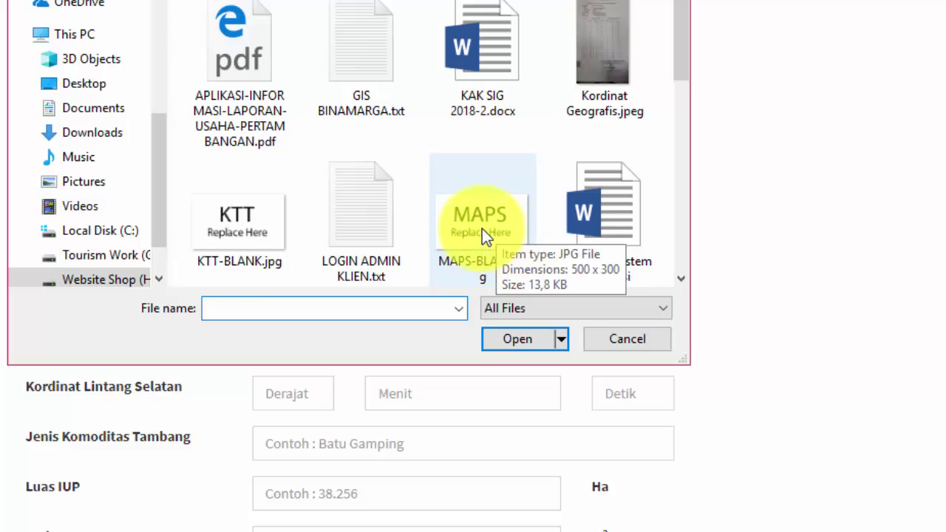
left_click(482, 228)
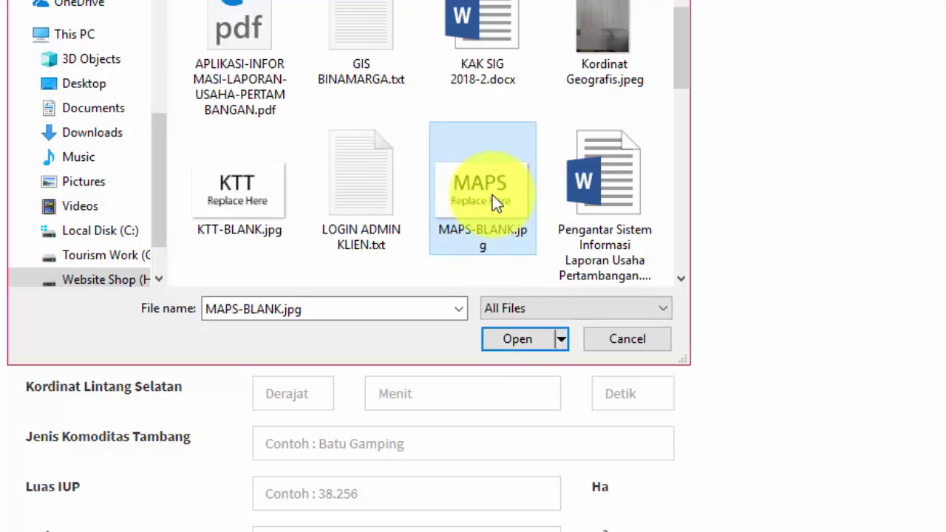
left_click(509, 341)
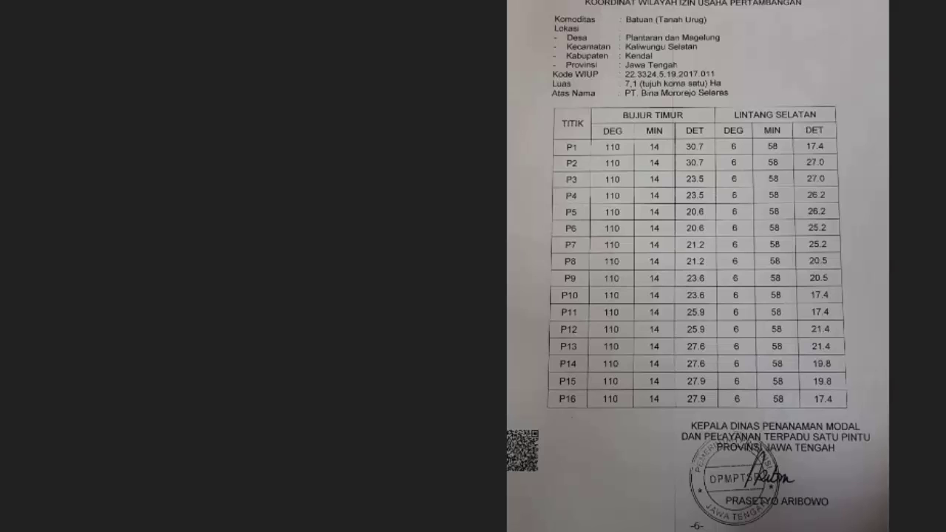
Enter P1's Bujur Timur as 110° 14′ 30.7″, checking the scanned table.
mouse_move(577, 531)
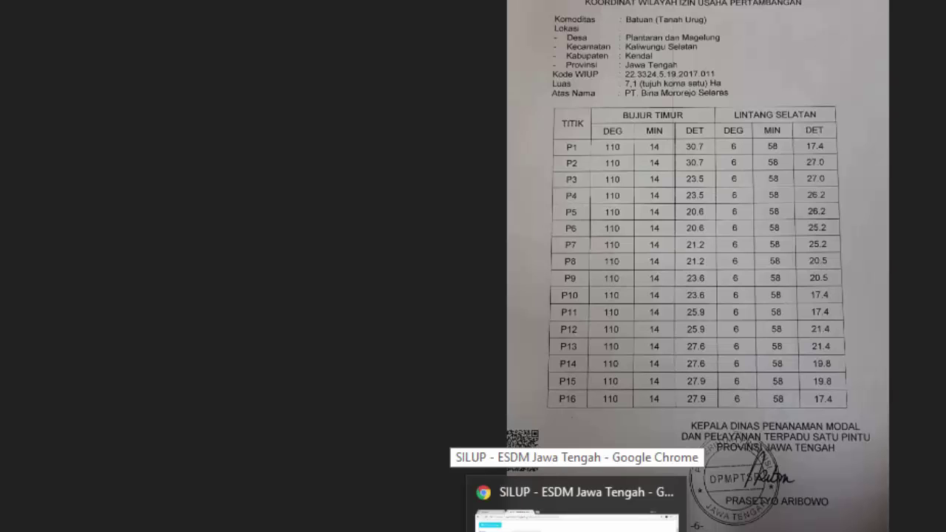
left_click(576, 521)
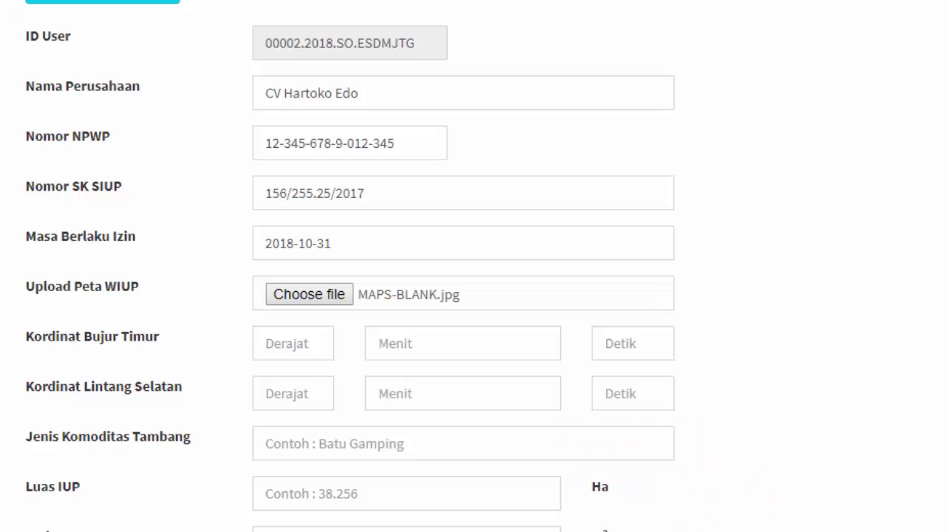
left_click(288, 342)
type("110")
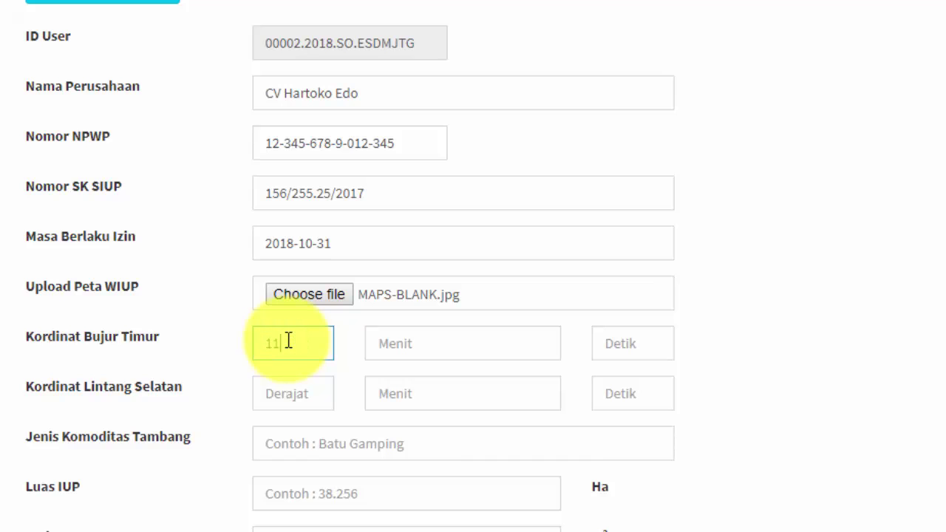
left_click(417, 348)
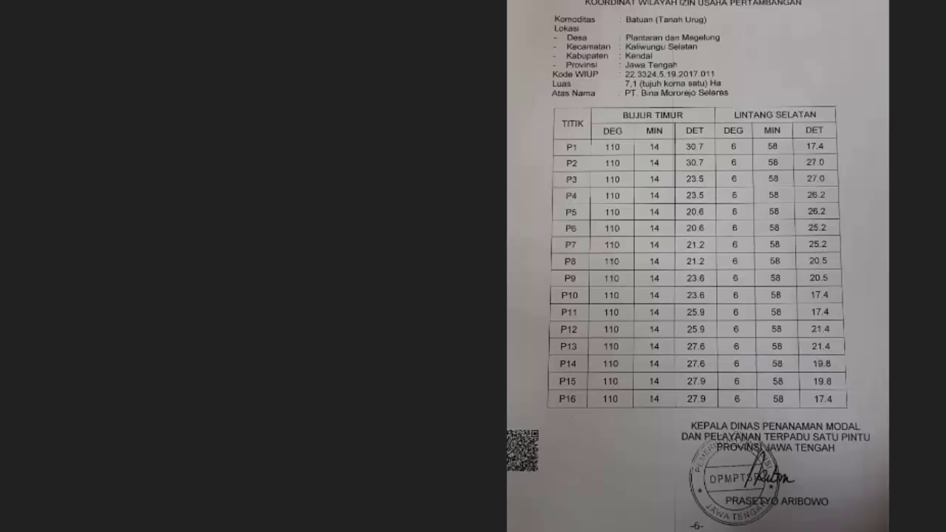
key("alt+Tab")
type("1")
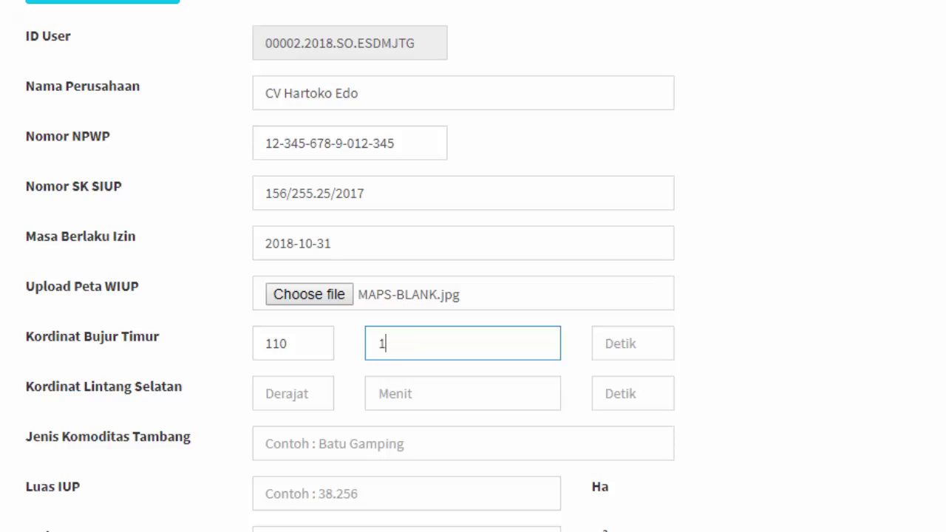
type("4")
key("alt+Tab")
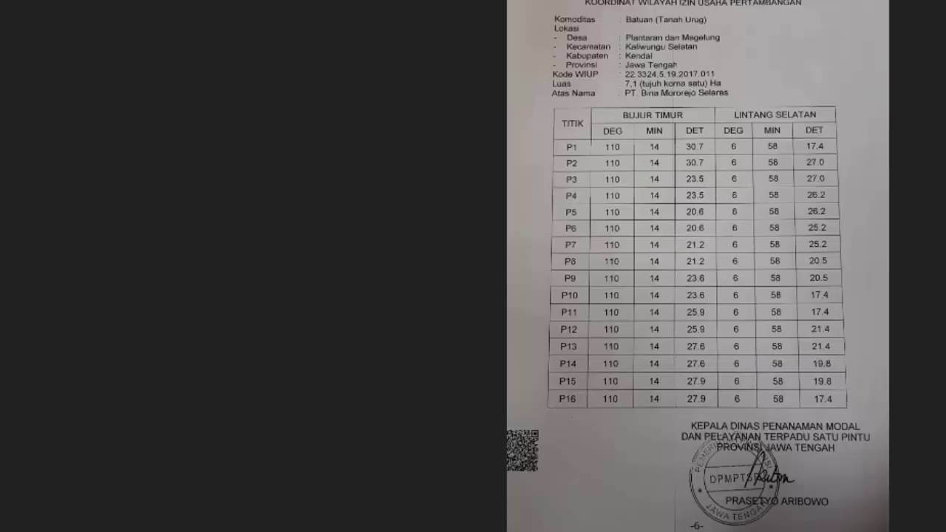
key("alt+Tab")
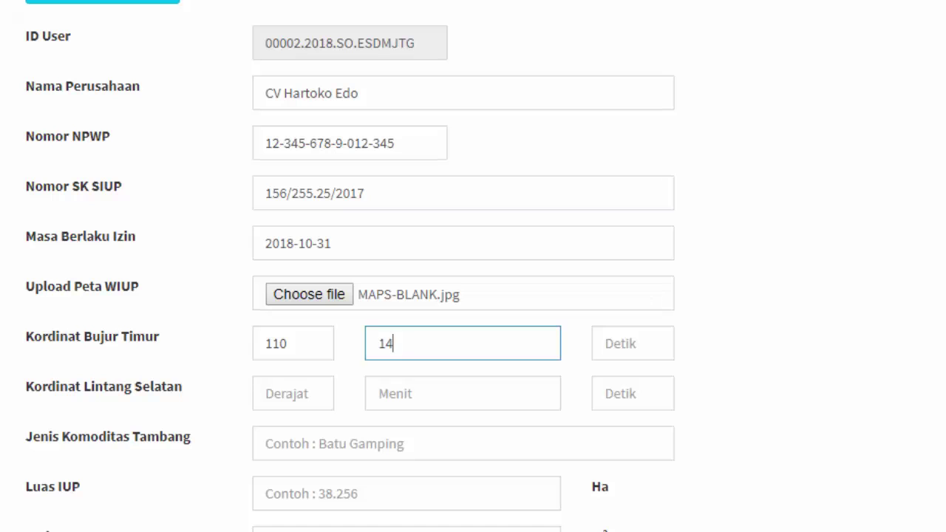
left_click(623, 340)
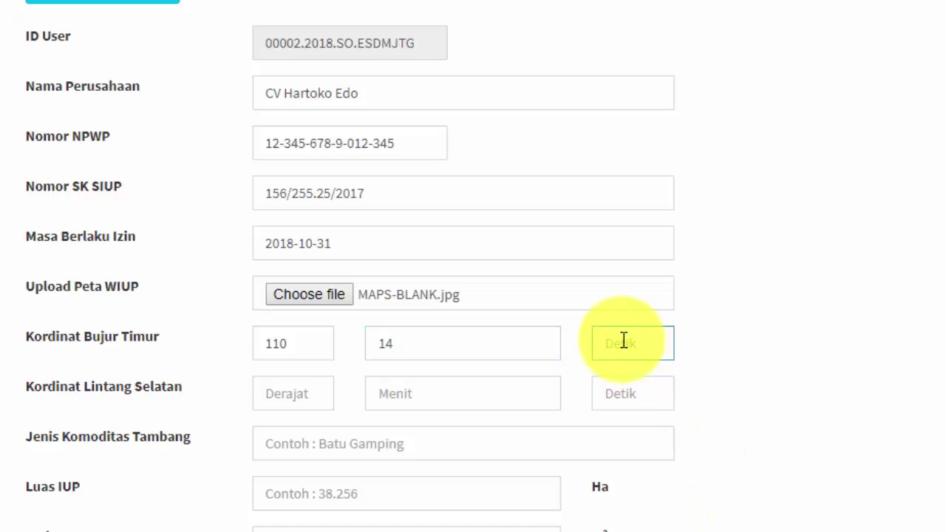
type("30.7")
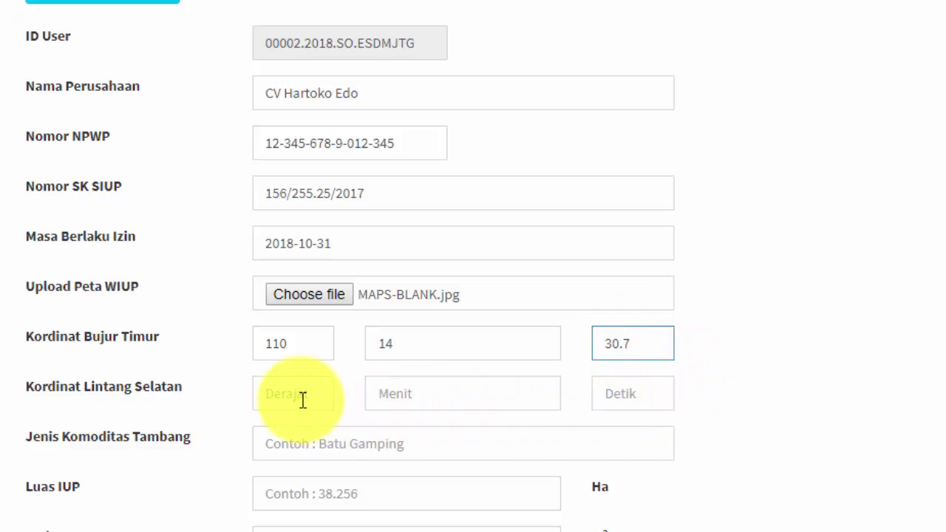
Enter P1's Lintang Selatan as 6° 58′ 17.4″.
left_click(305, 393)
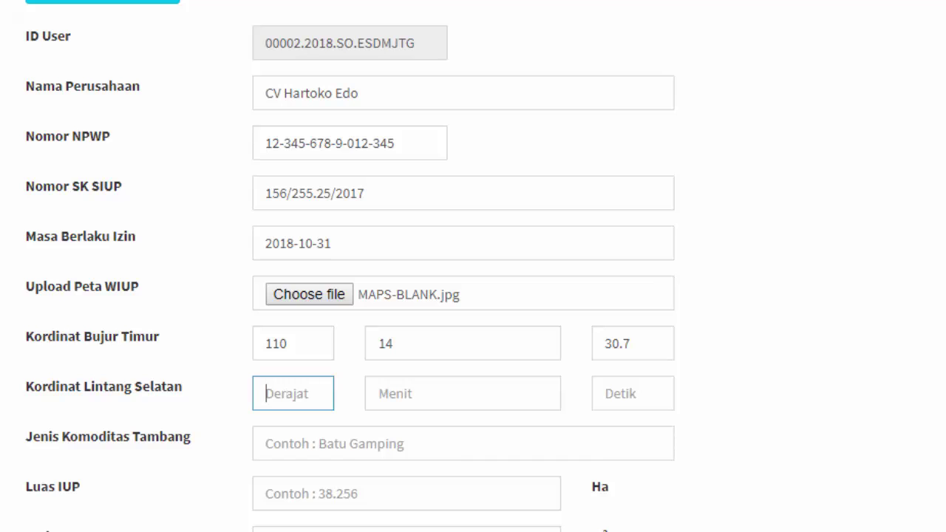
type("6")
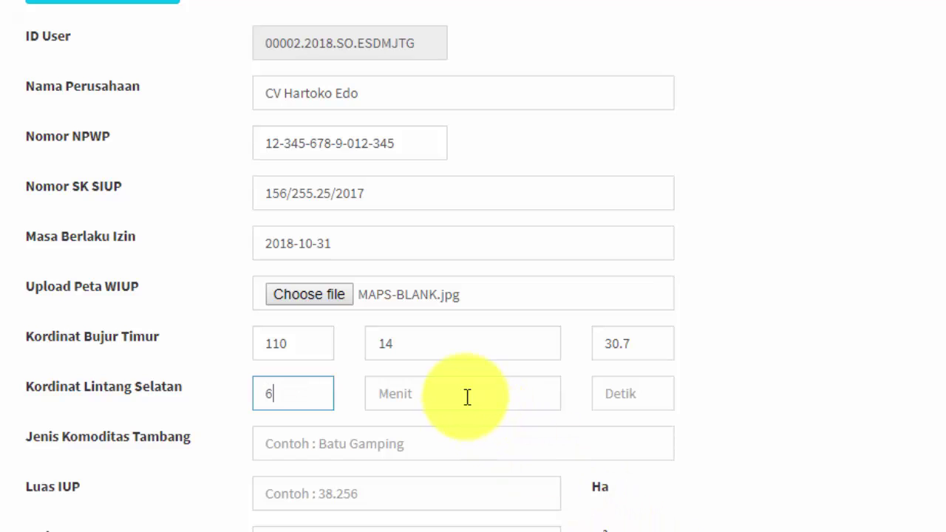
left_click(467, 396)
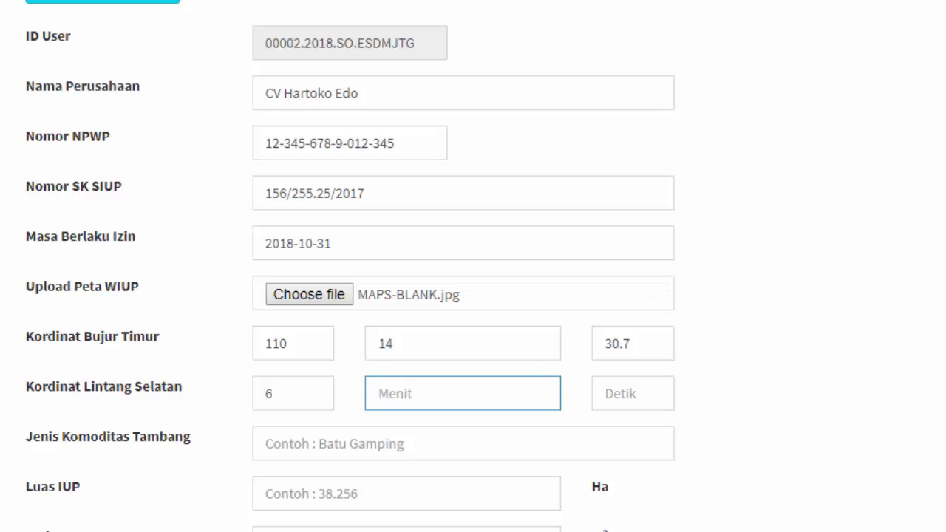
type("58")
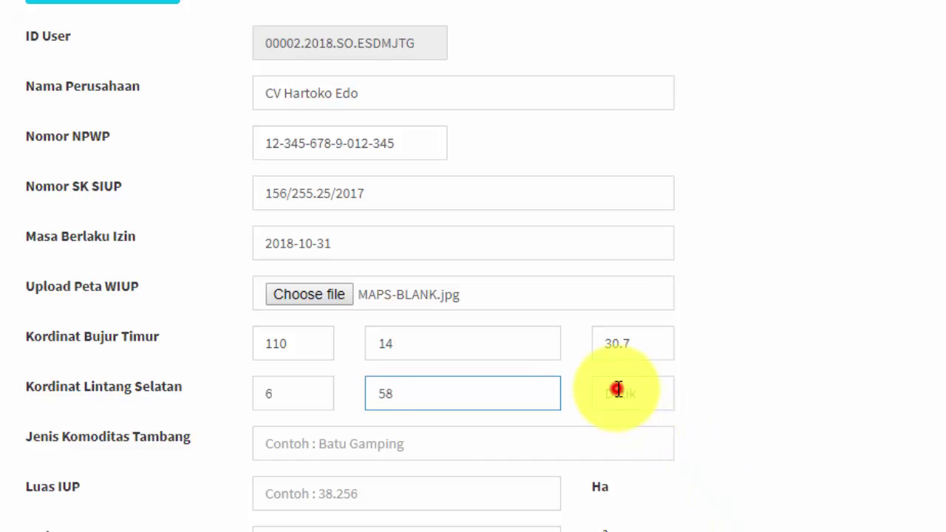
left_click(669, 386)
type("1")
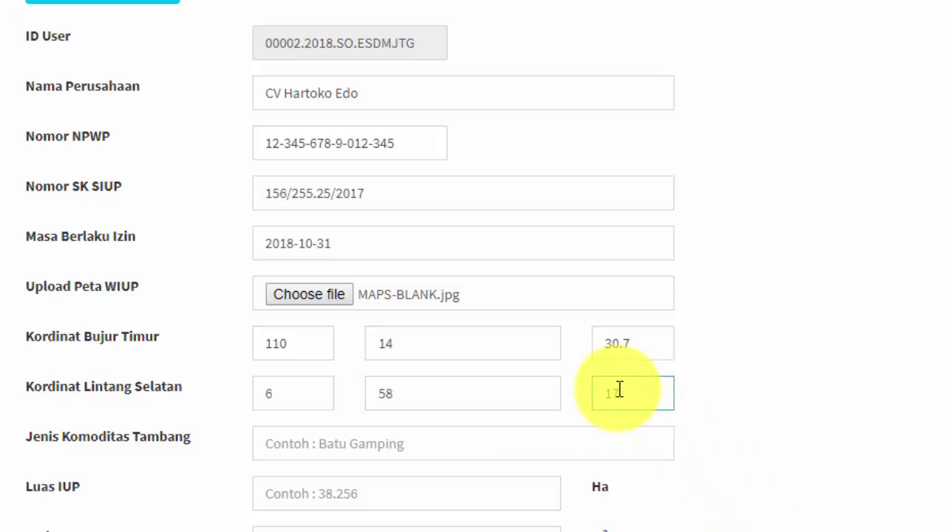
type("7.4")
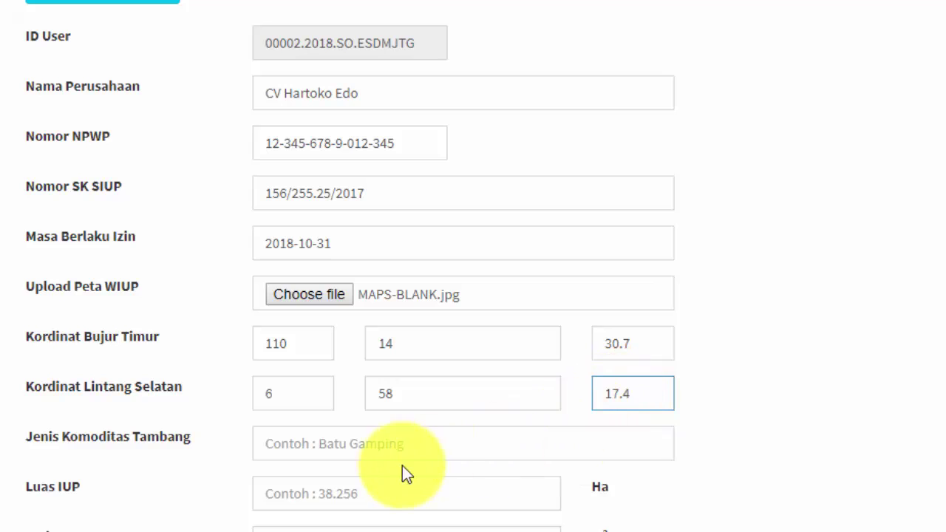
left_click(270, 443)
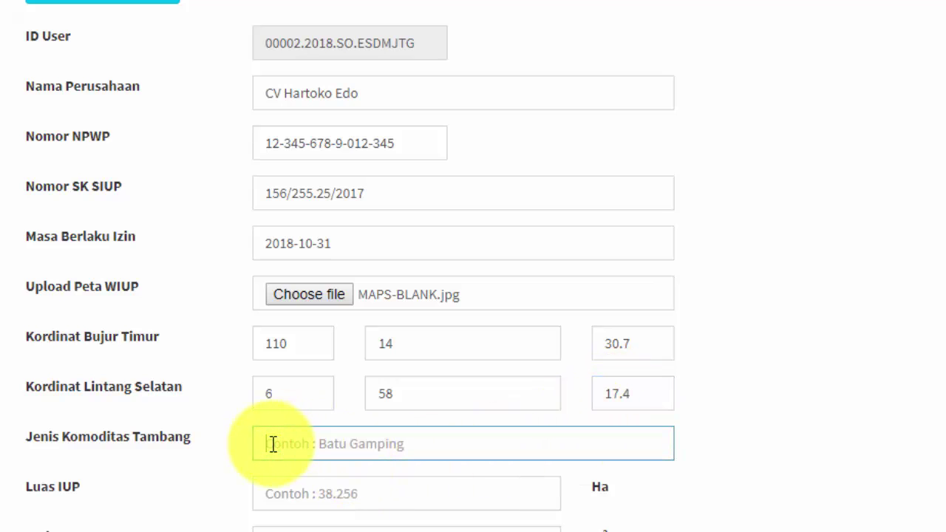
Enter 'Sirtu' as Jenis Komoditas Tambang, keeping the capital S.
type("Sirtu")
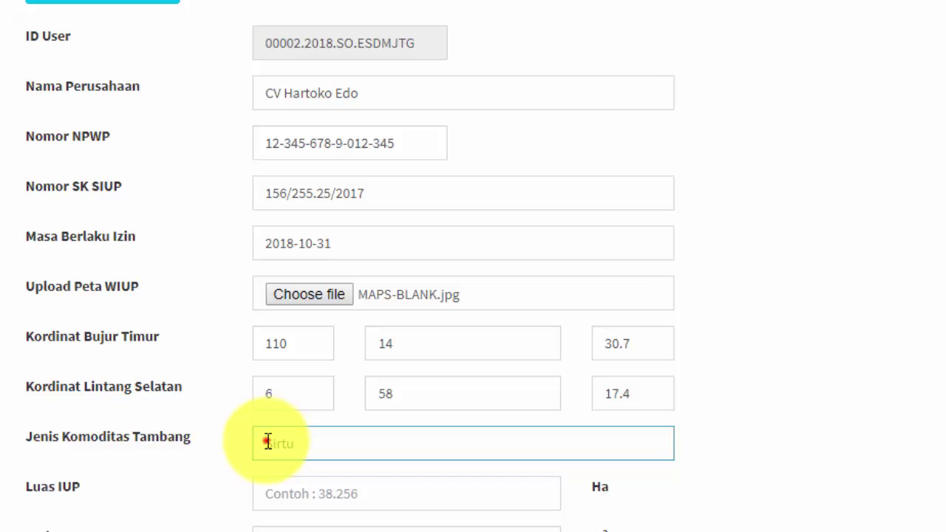
left_click_drag(272, 441, 265, 442)
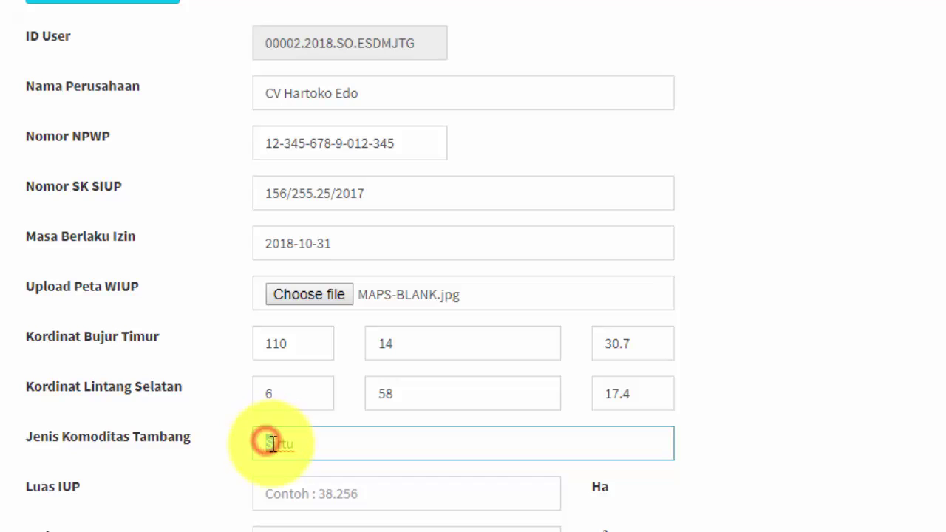
left_click(320, 446)
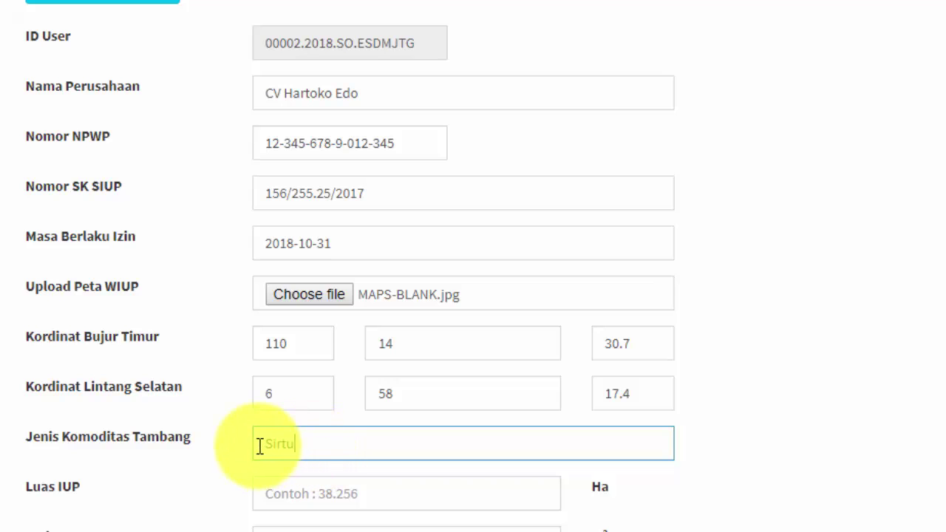
left_click_drag(263, 444, 272, 444)
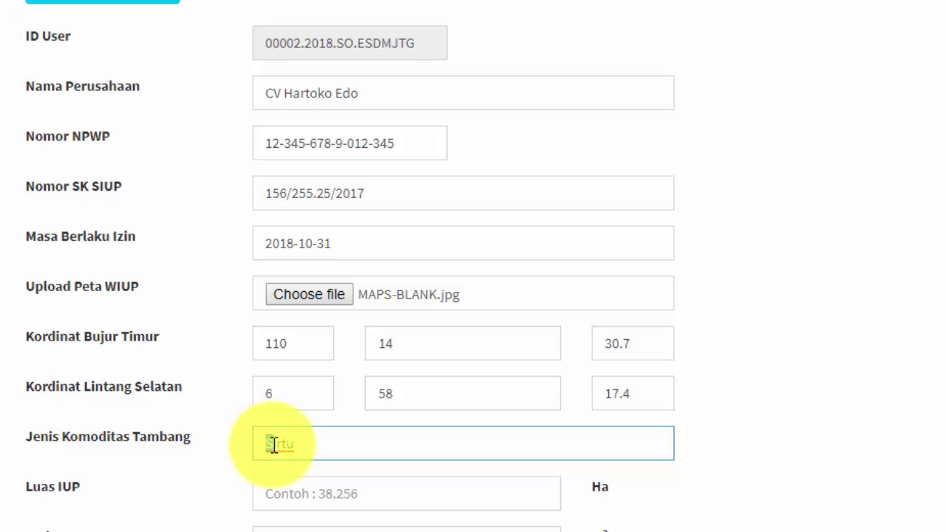
type("s")
left_click(333, 442)
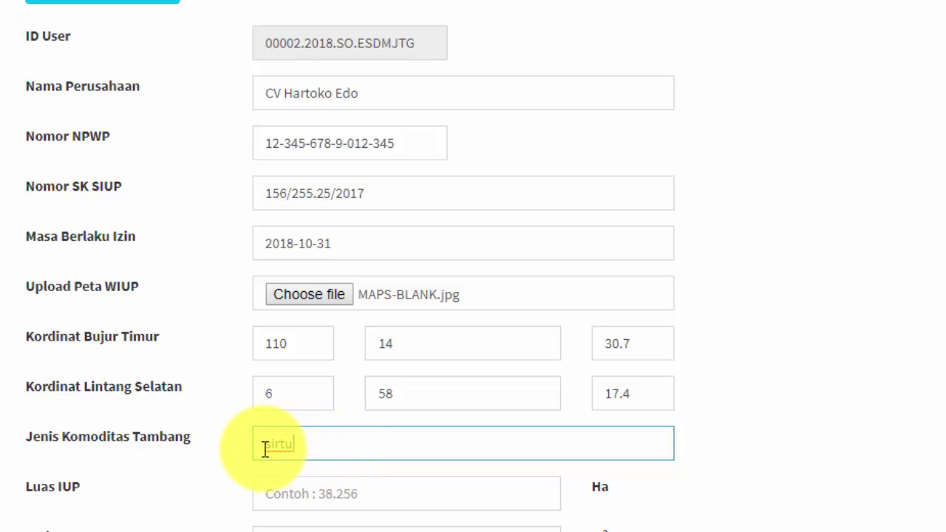
left_click_drag(263, 448, 274, 452)
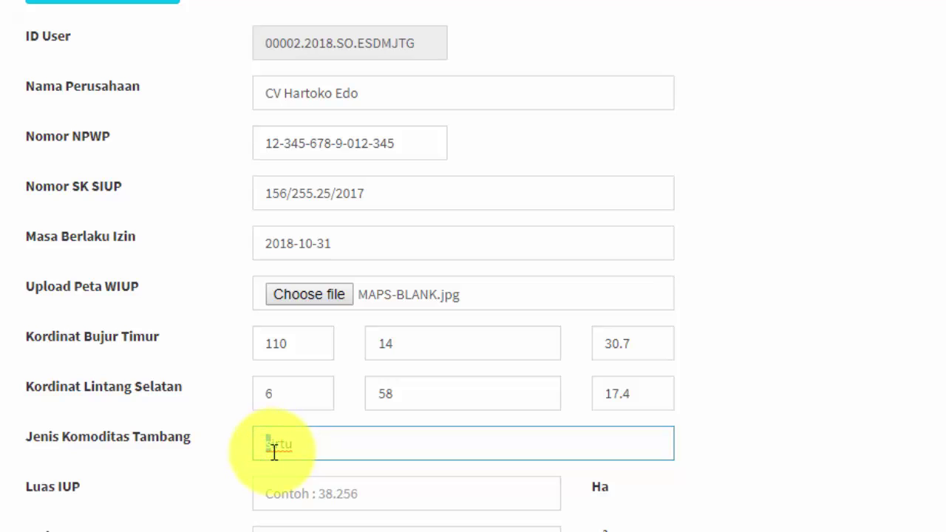
type("S")
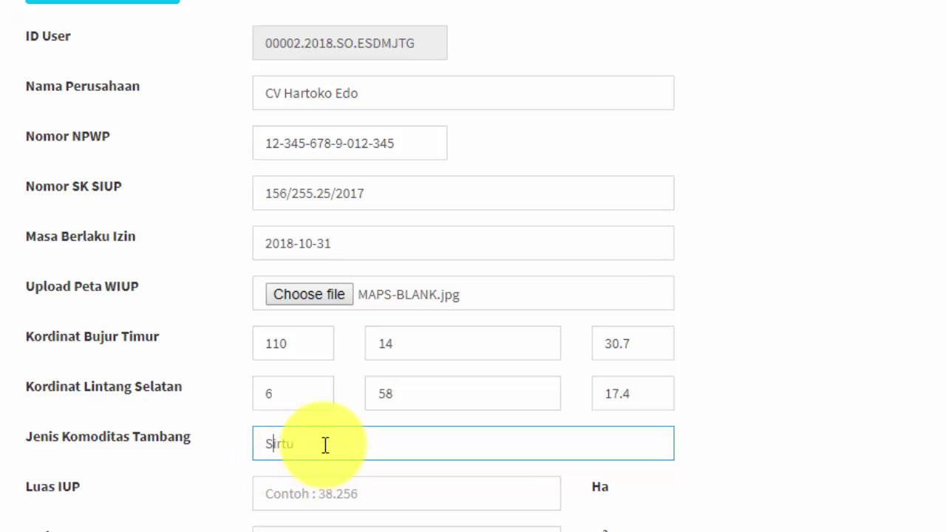
left_click(325, 444)
scroll(327, 446, "down", 1)
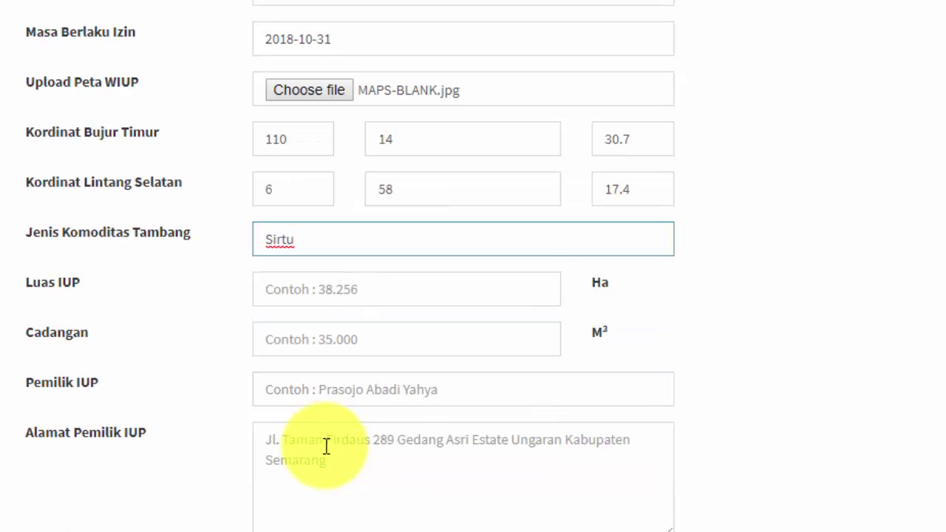
Enter Luas IUP 45.00 Ha (corrected from 45.80) and Cadangan 35000 m³.
left_click(278, 294)
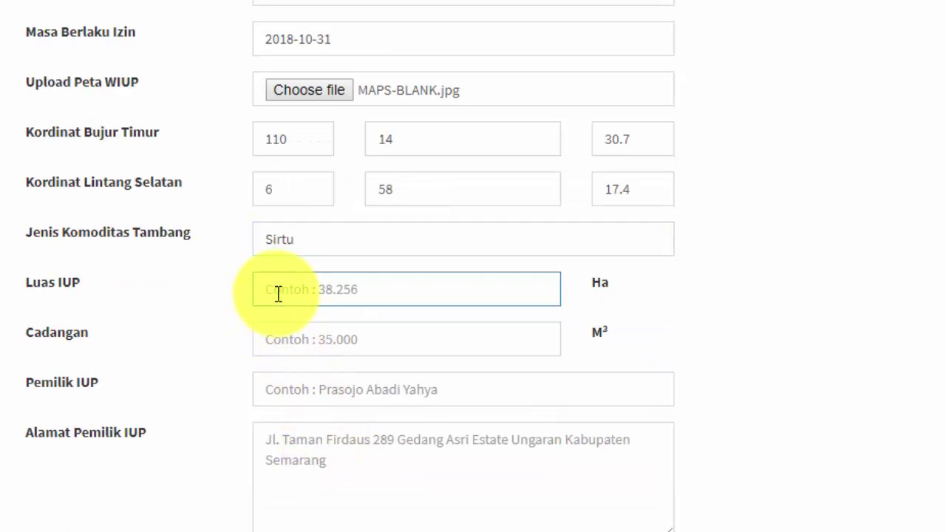
type("45.")
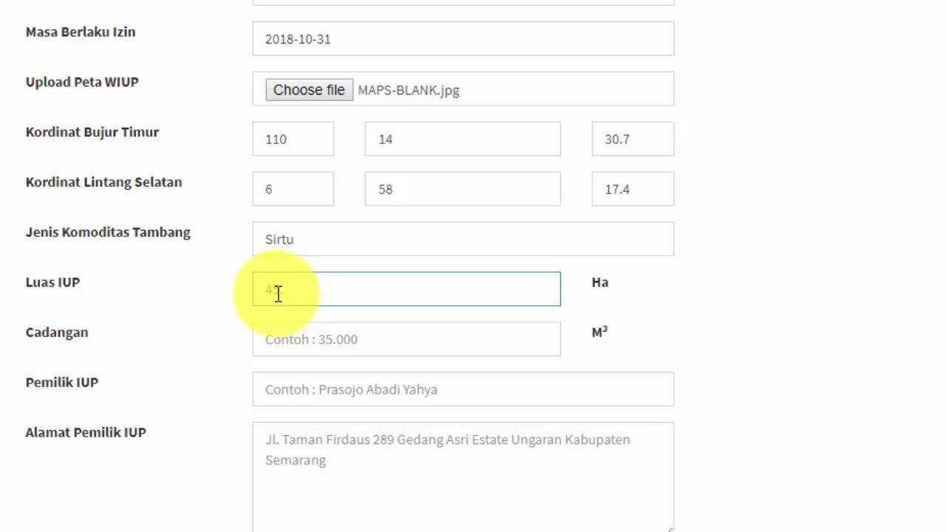
type("80")
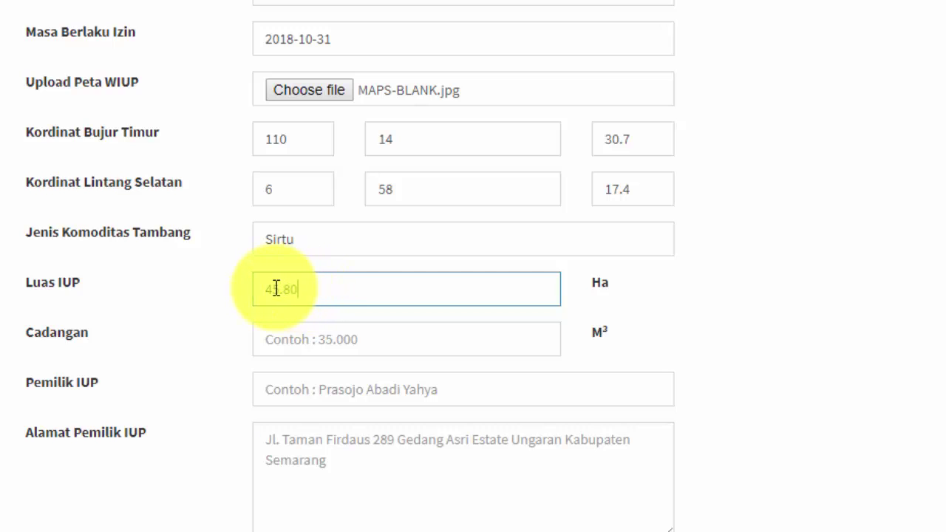
left_click_drag(281, 289, 292, 291)
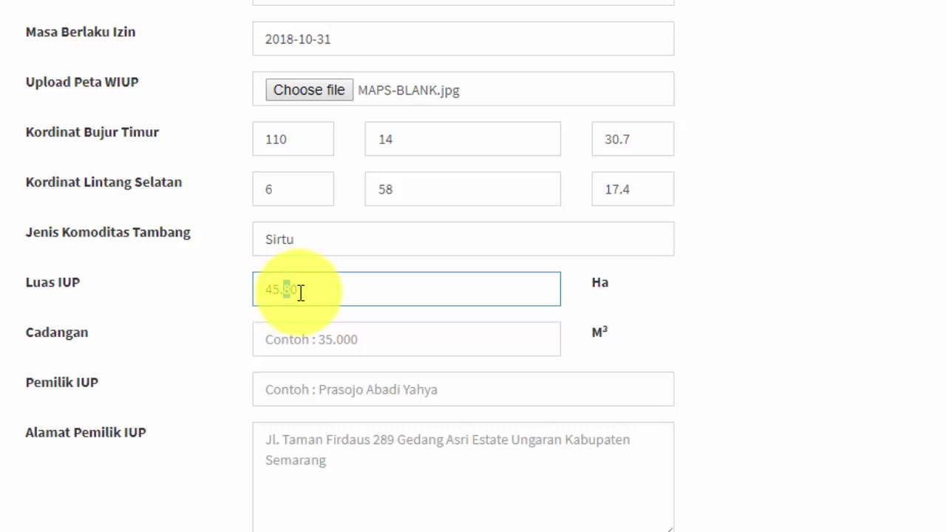
type("0")
left_click(266, 340)
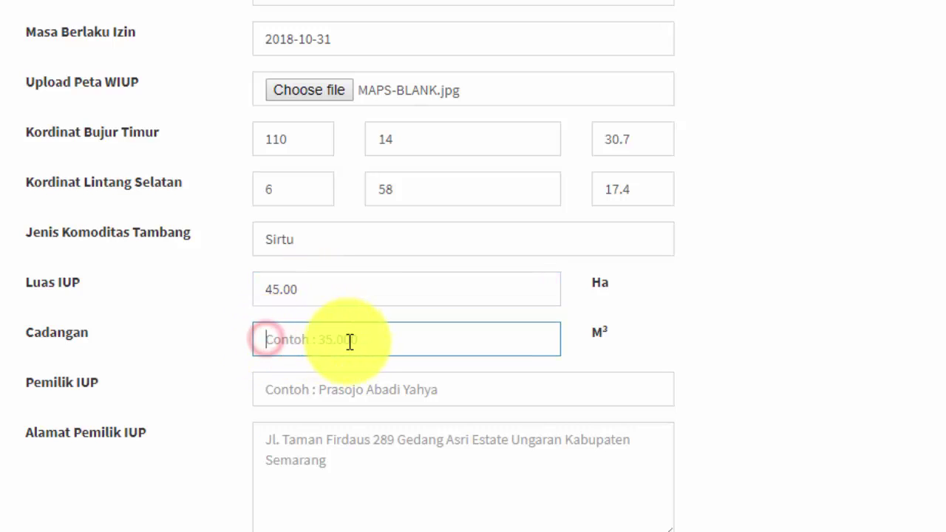
type("3")
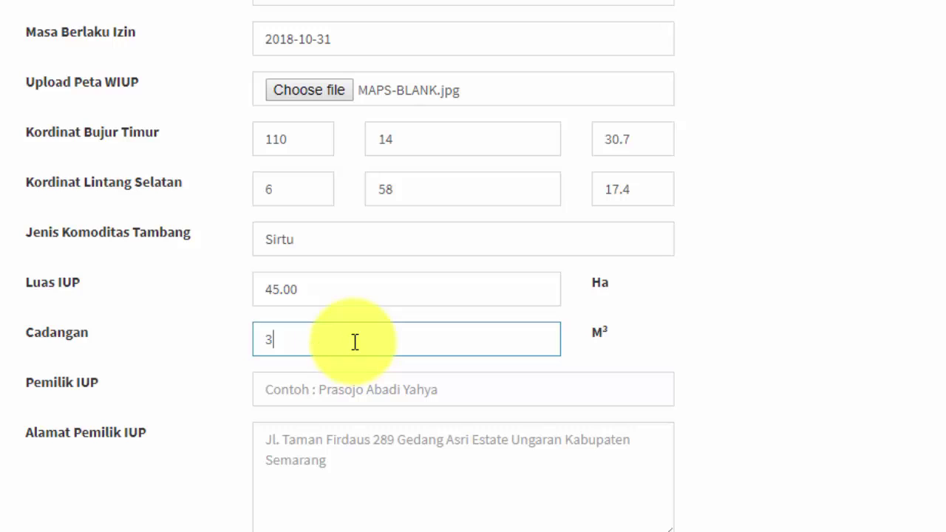
type("5")
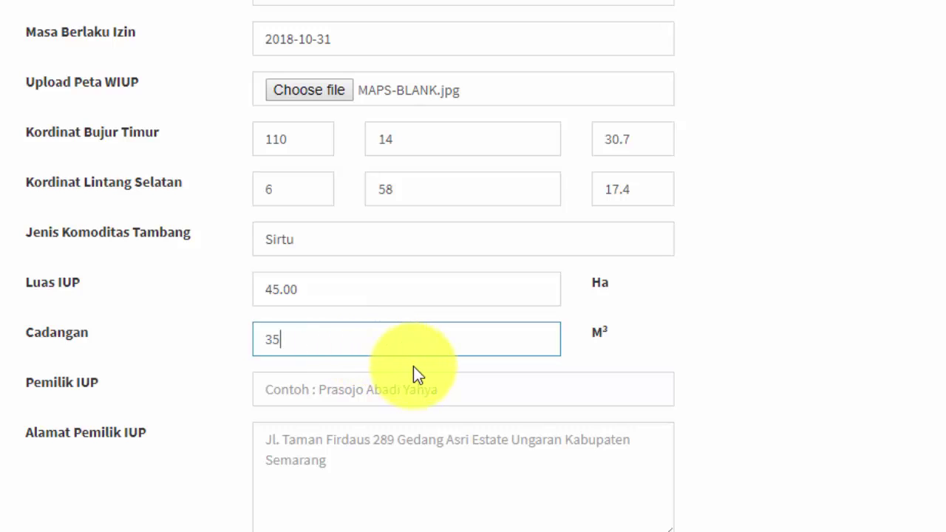
type("000")
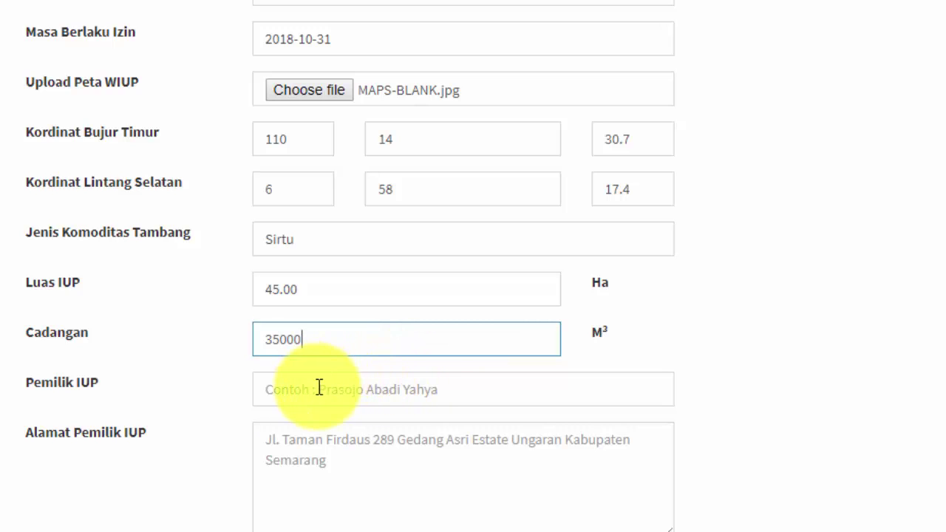
left_click(282, 388)
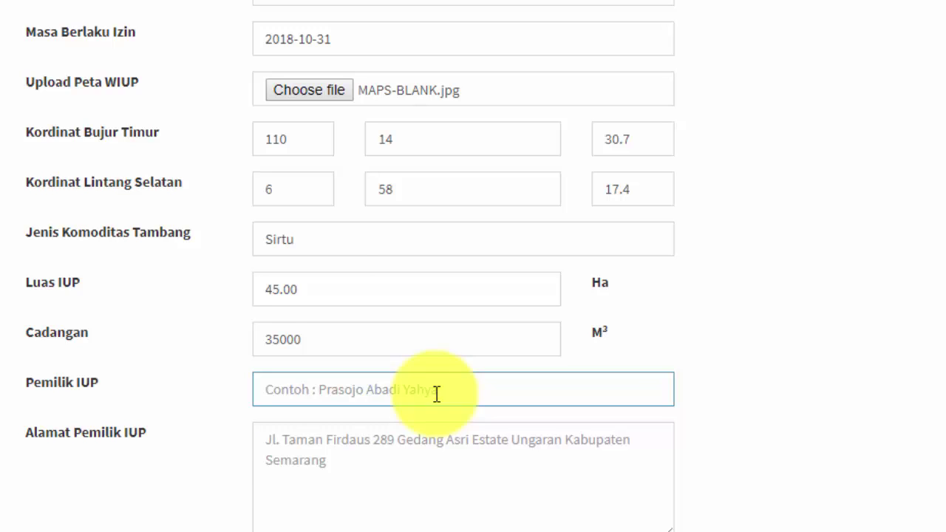
Enter the IUP owner's name in the Pemilik IUP field.
scroll(437, 394, "up", 1)
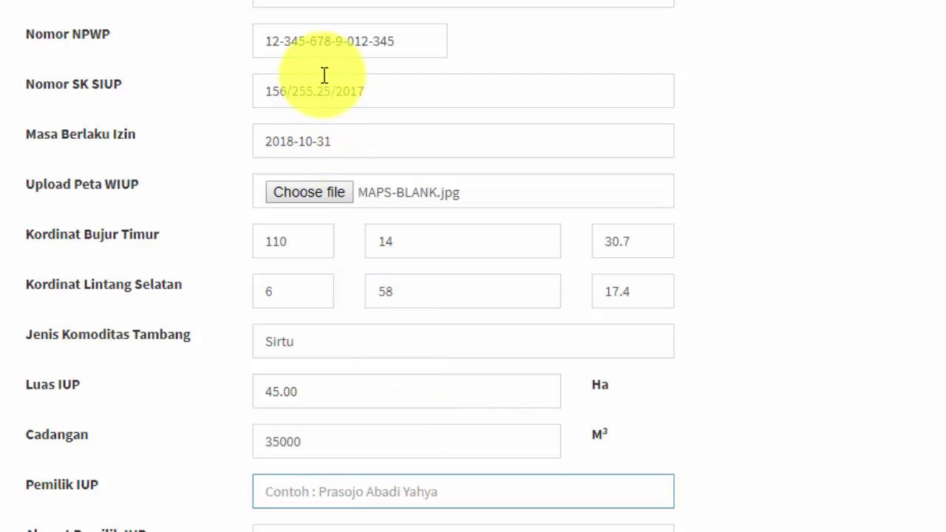
scroll(370, 244, "down", 1)
left_click(287, 389)
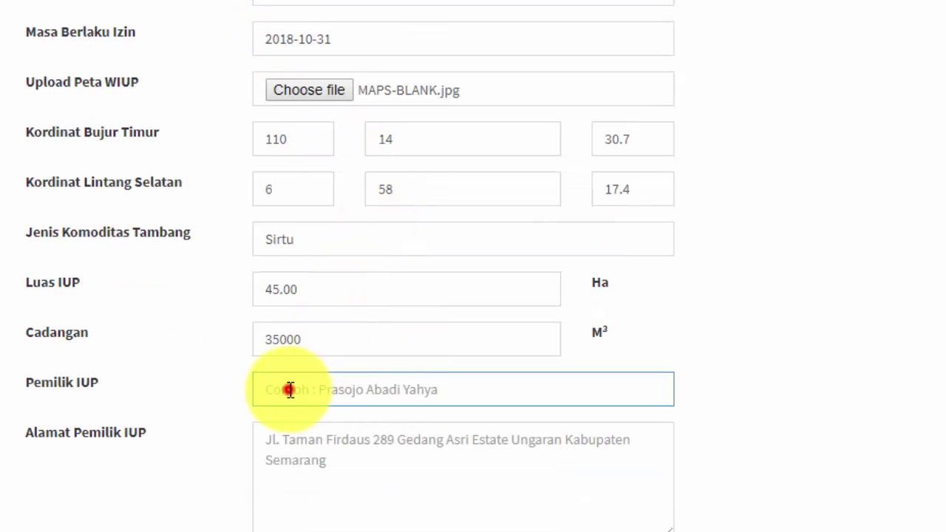
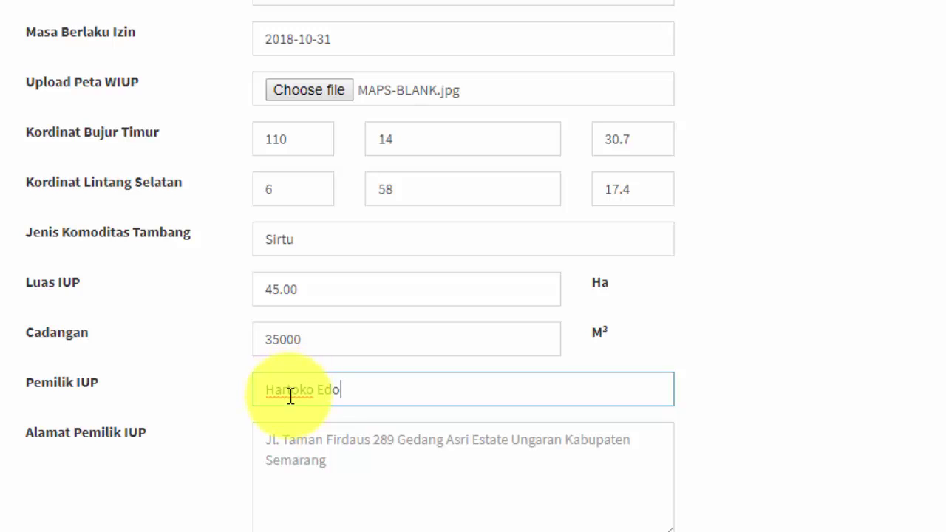
Enter the owner's full street address with postcode in Alamat Pemilik IUP, fixing a typo.
left_click(261, 439)
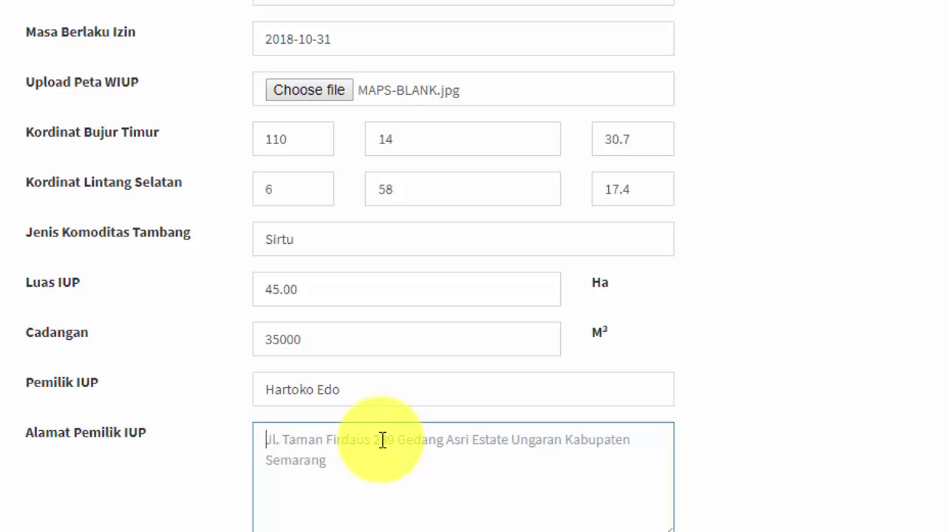
scroll(382, 441, "down", 3)
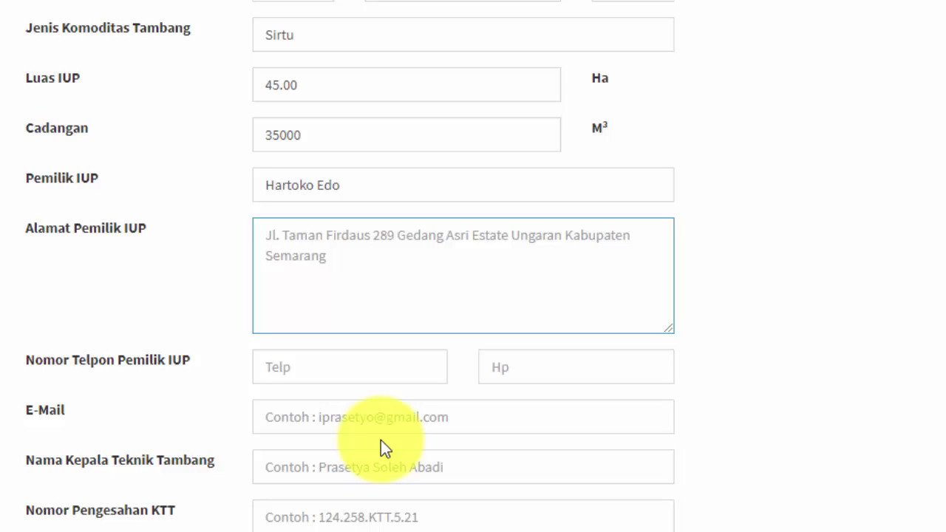
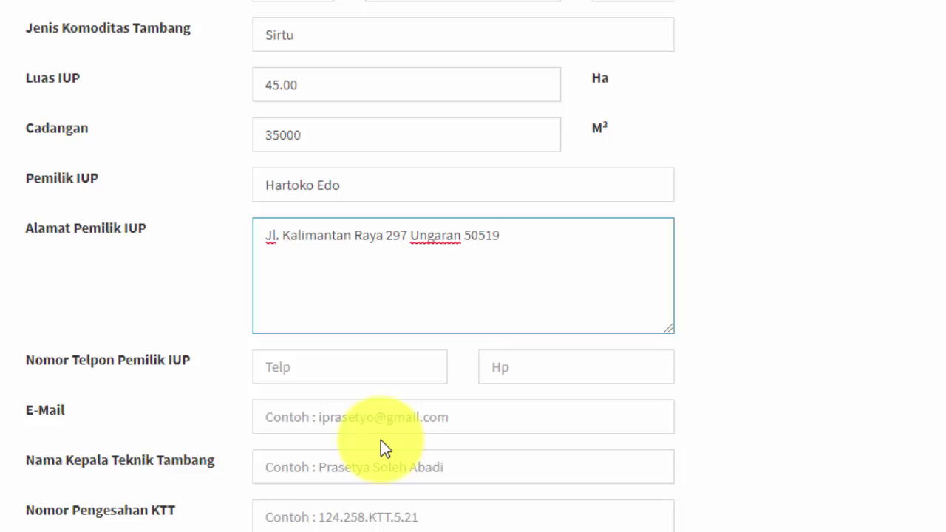
Enter the owner's landline and mobile numbers in the Telp and Hp fields, then review both.
left_click(294, 367)
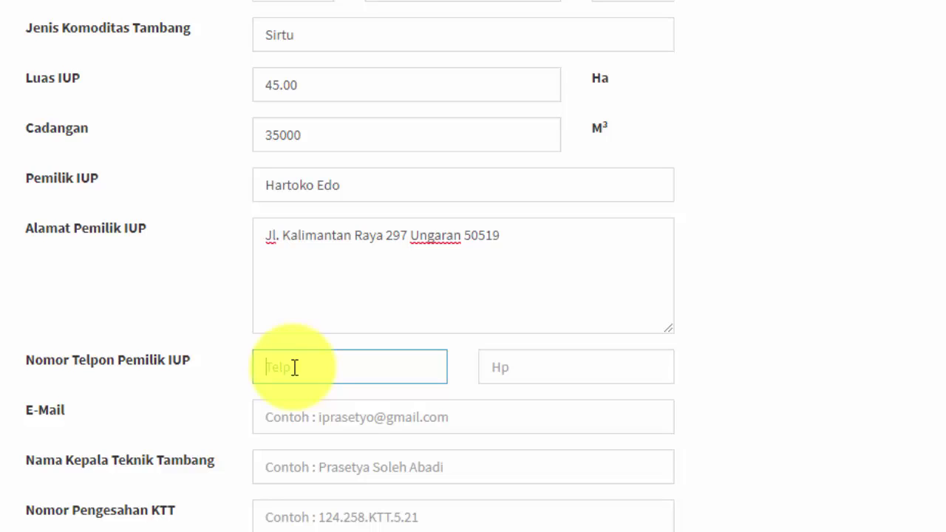
left_click(493, 361)
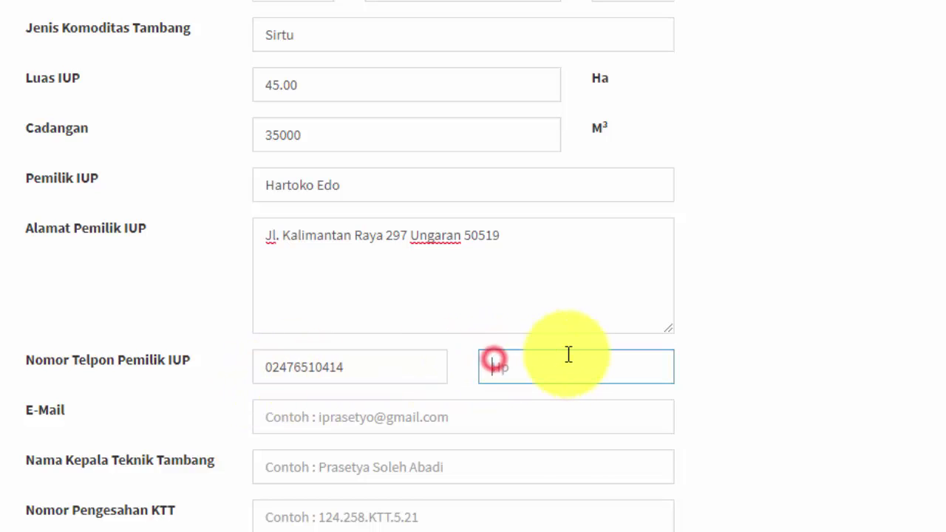
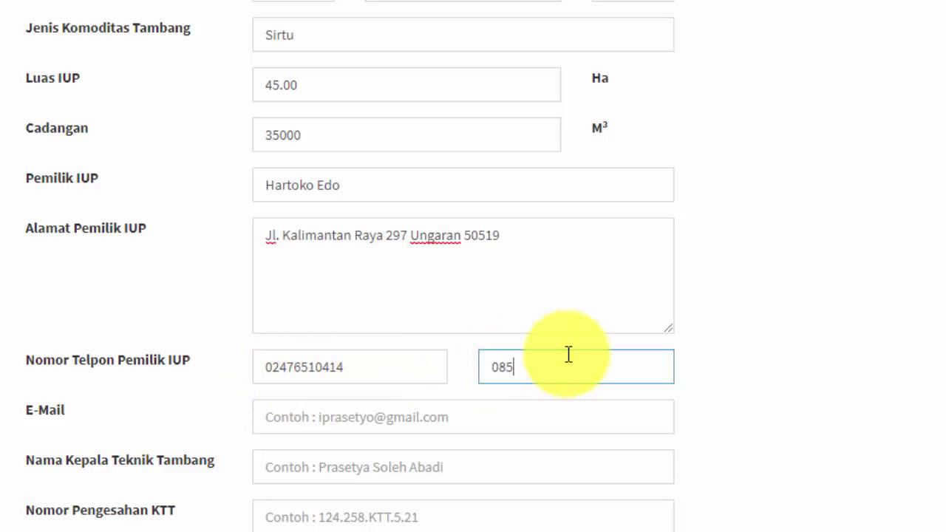
left_click(373, 369)
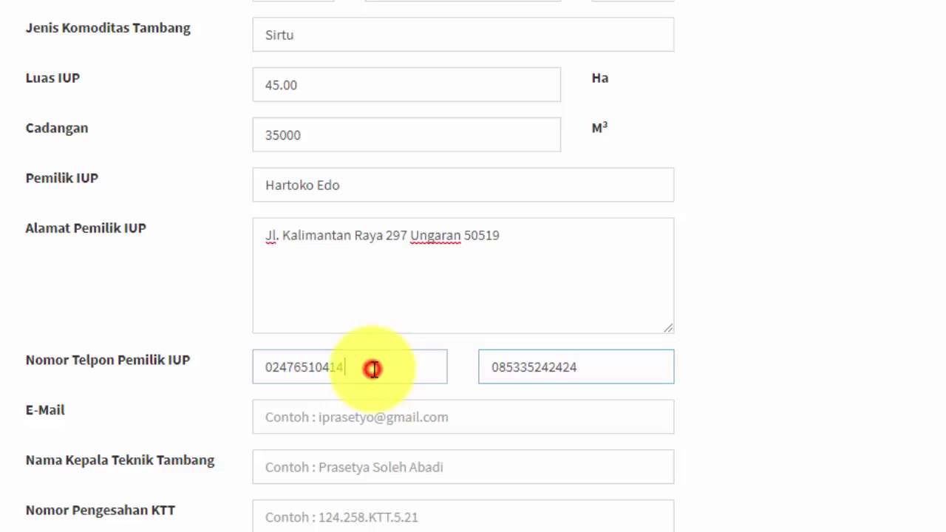
left_click(589, 366)
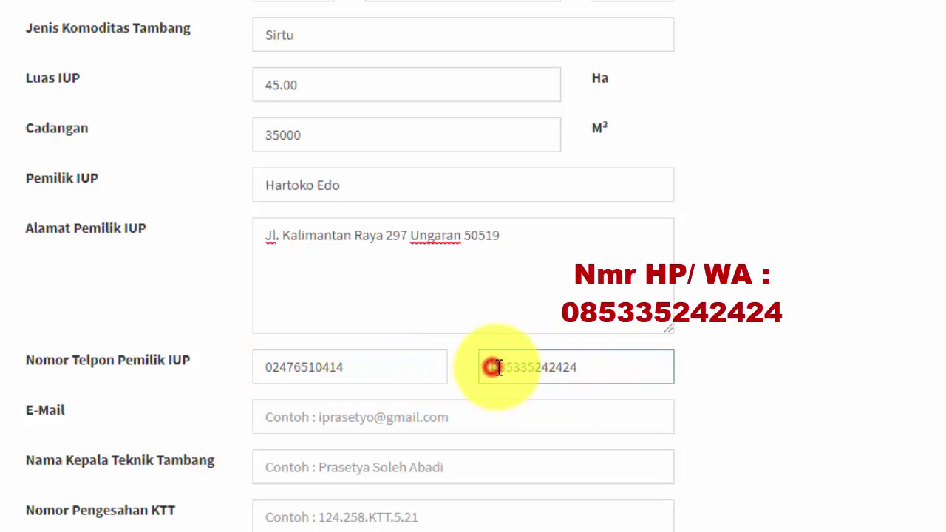
left_click_drag(496, 367, 587, 369)
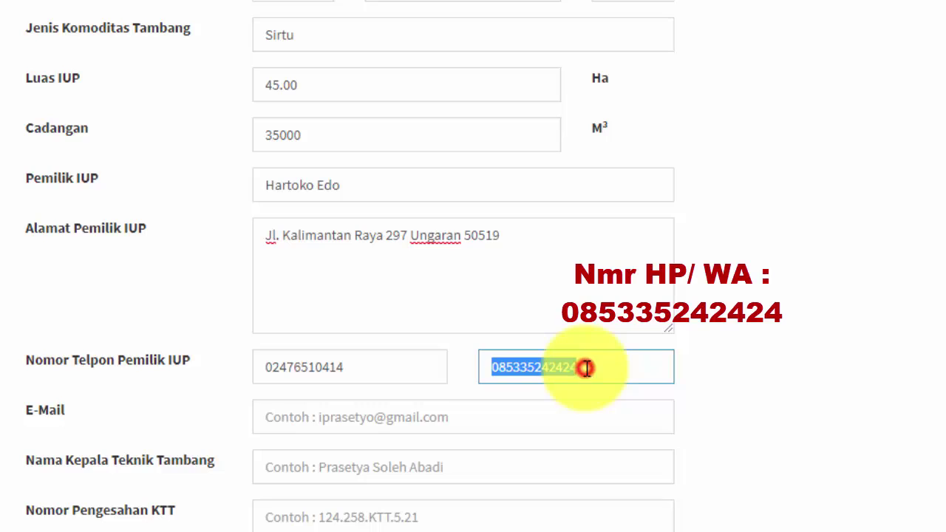
left_click(587, 368)
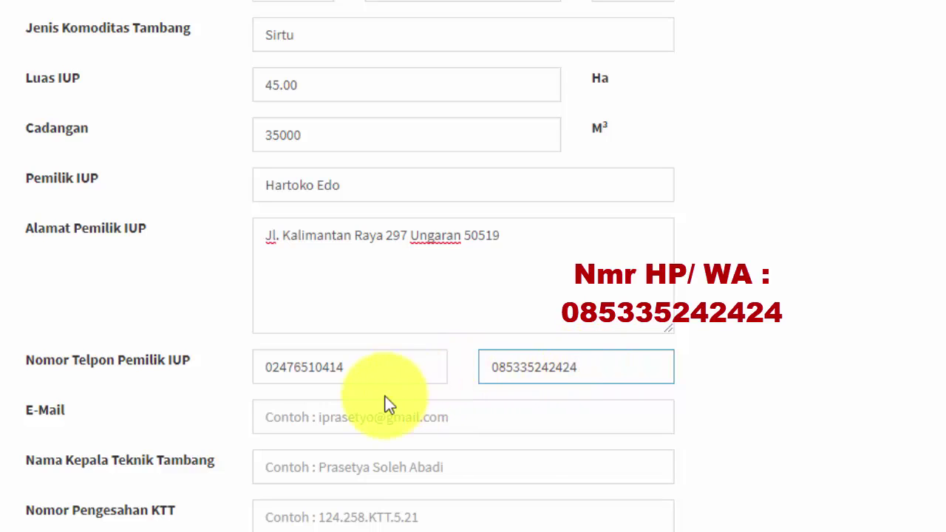
Enter the owner's e-mail address and begin the Kepala Teknik Tambang's name.
left_click(267, 419)
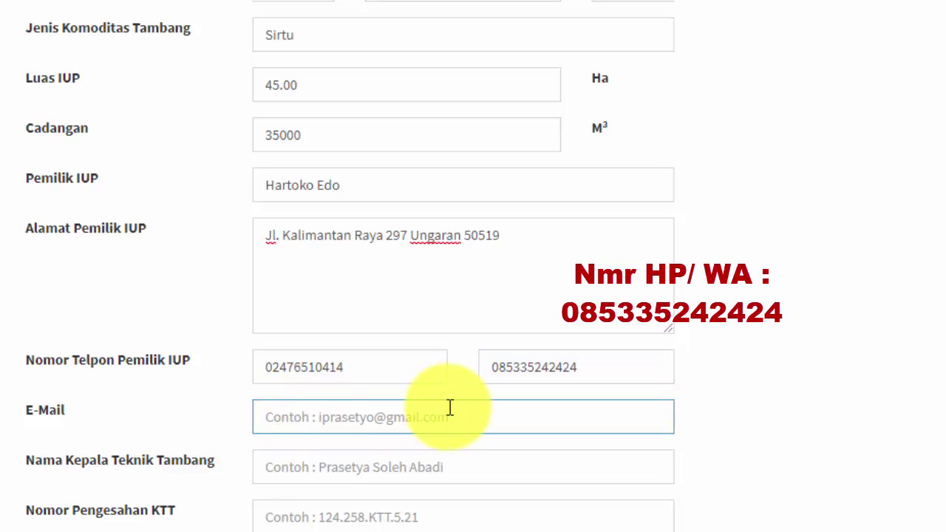
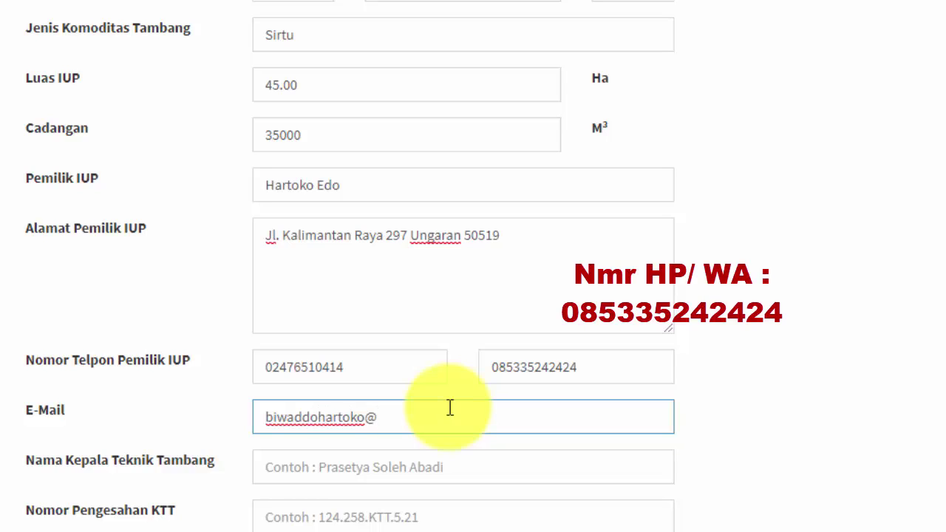
left_click(267, 467)
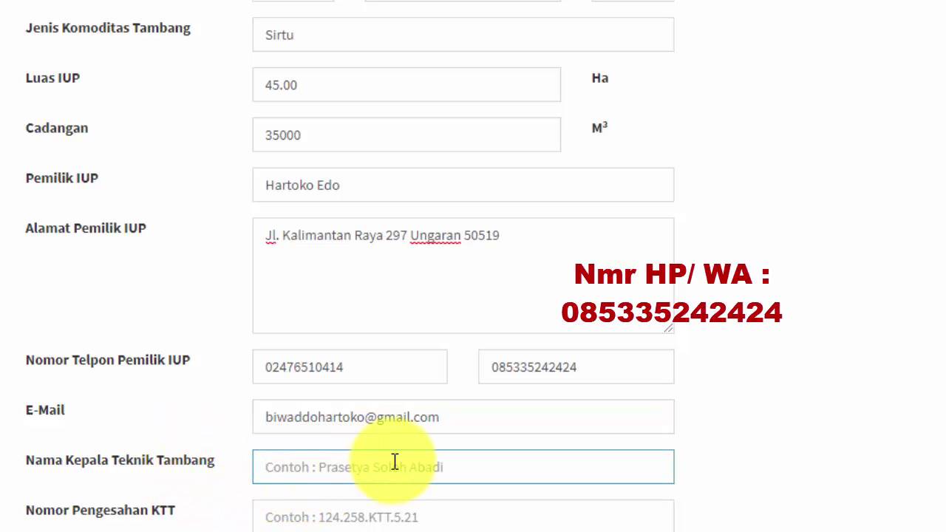
type("H")
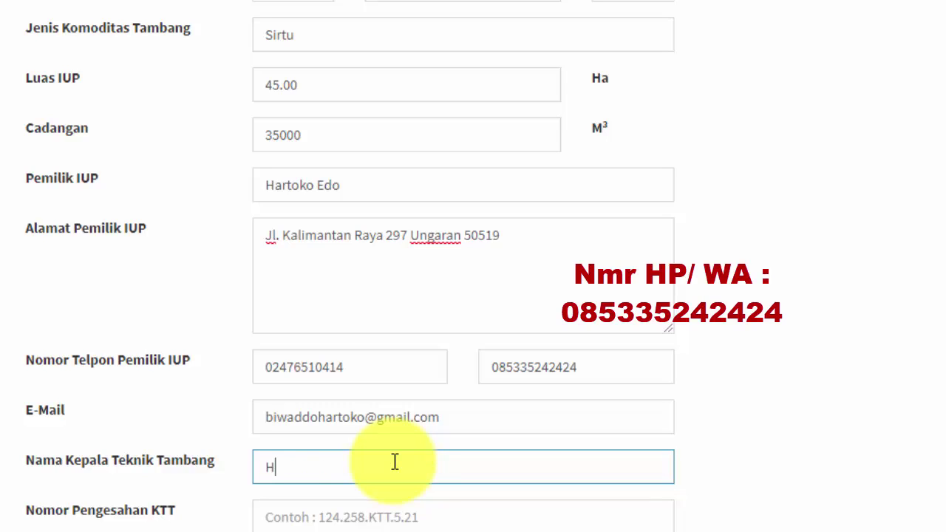
type("ammam JH")
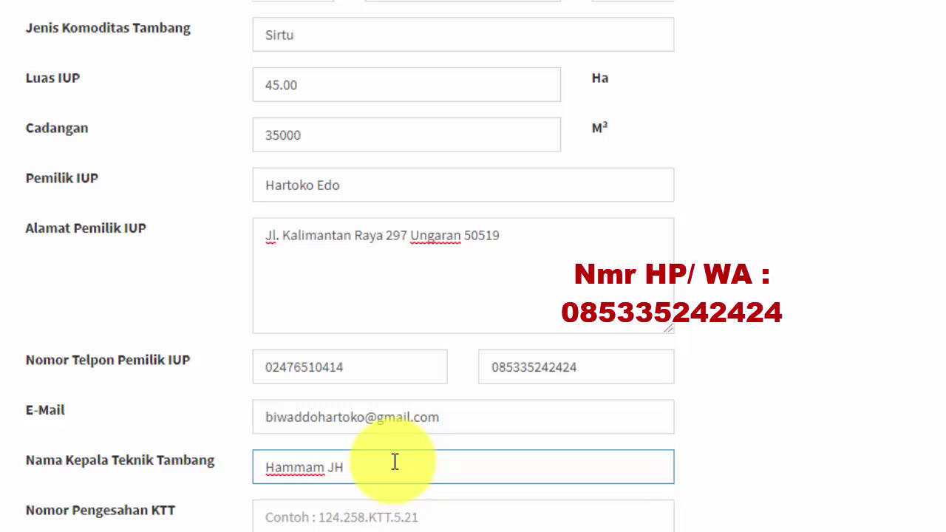
Enter KTT approval number 123.45/25/KTT/2017 and the technical head's ID card number.
scroll(344, 464, "down", 3)
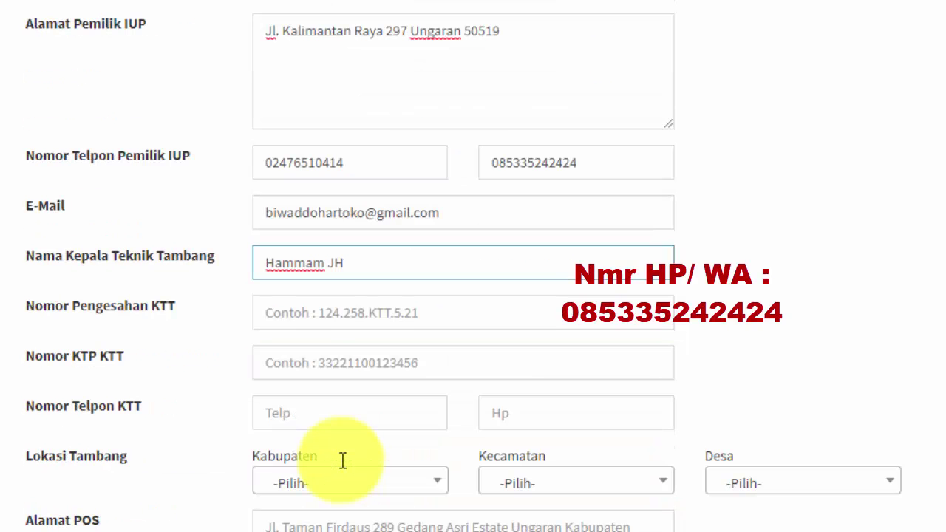
left_click(270, 312)
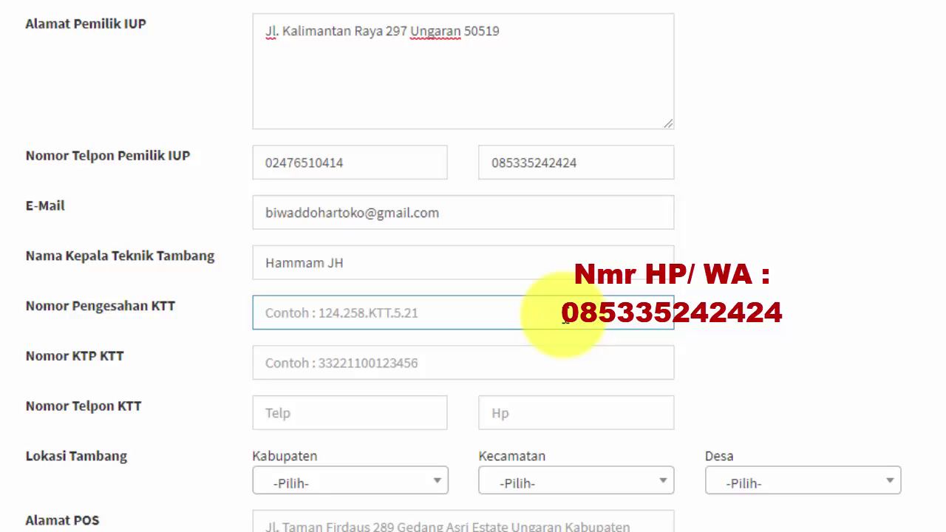
type("123.45")
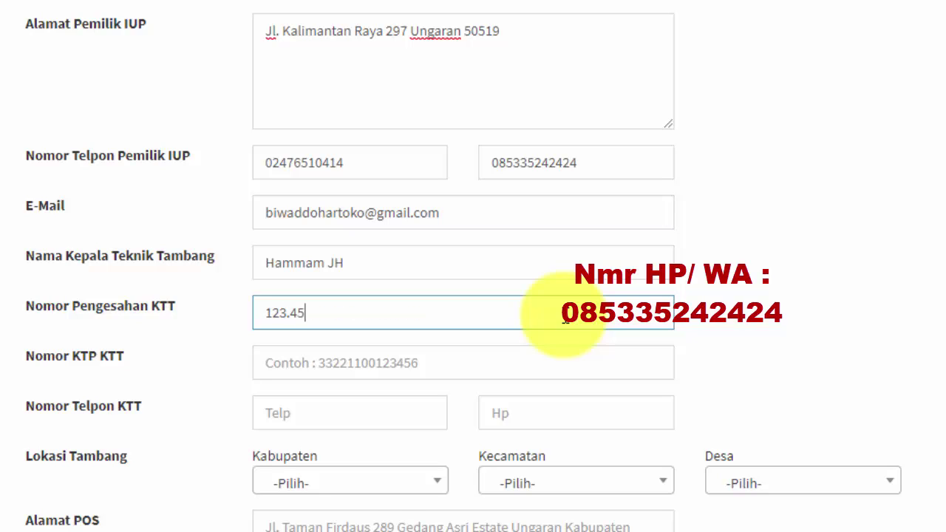
type("/25/KTT/2017")
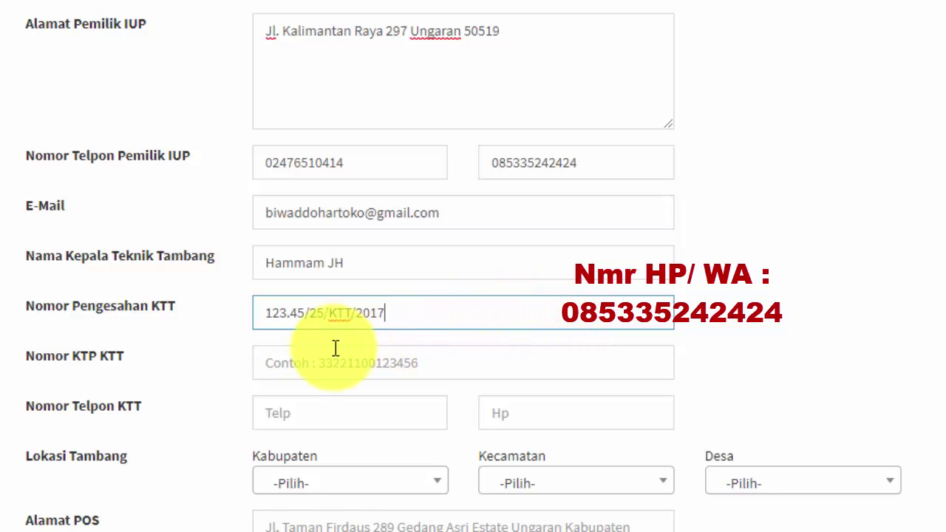
left_click(265, 363)
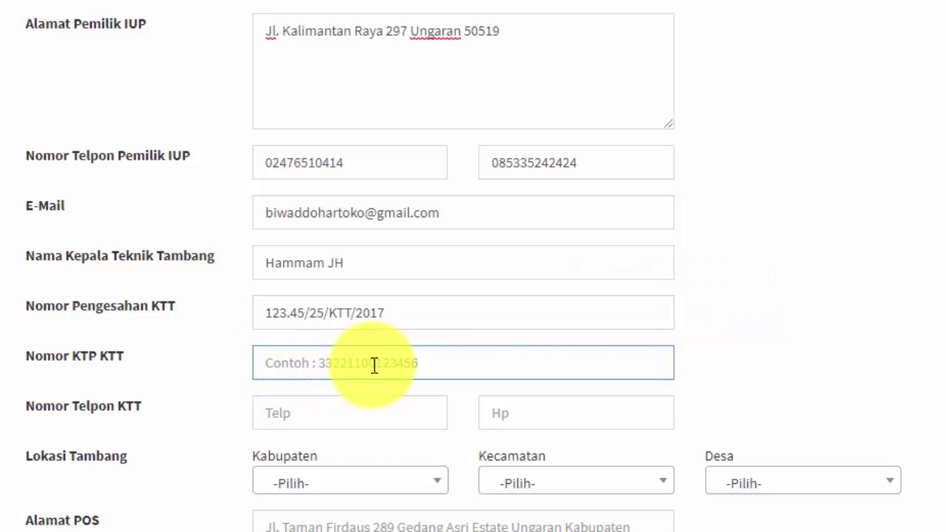
left_click(318, 365)
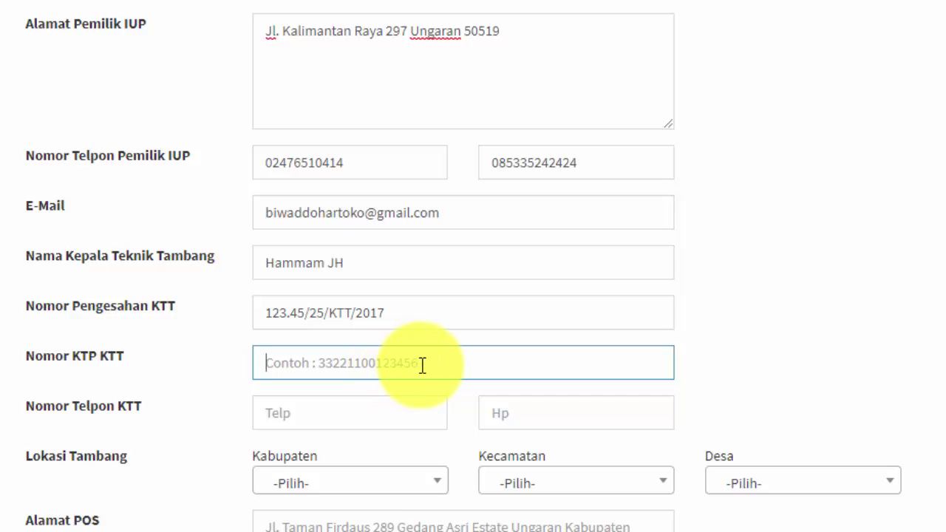
type("123456")
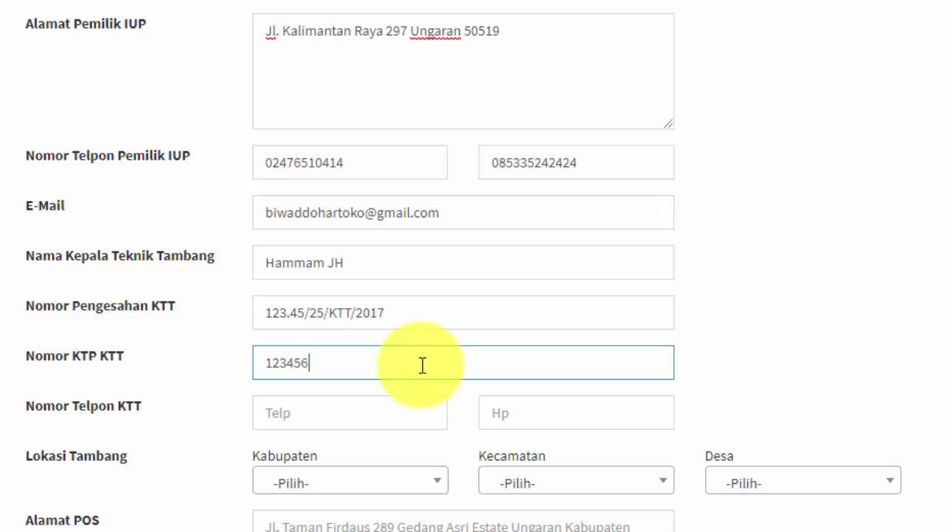
type("7890123456")
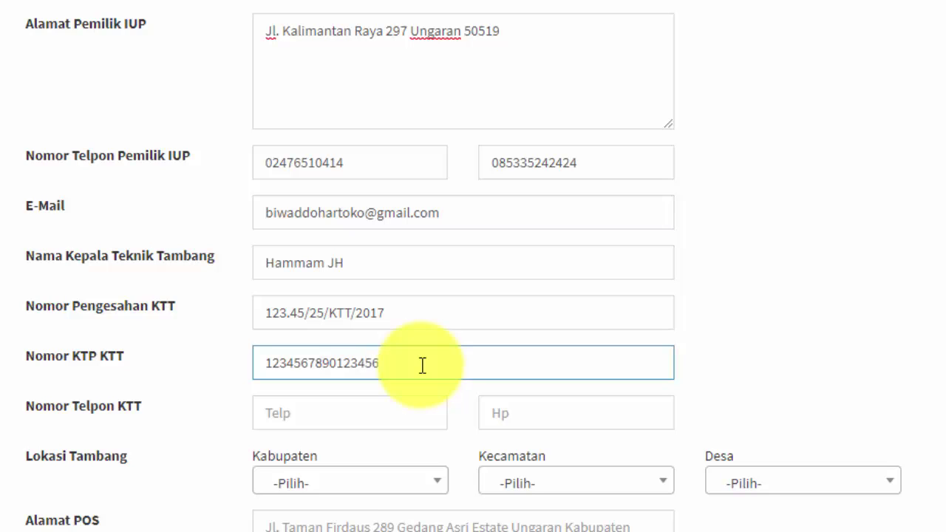
left_click(293, 411)
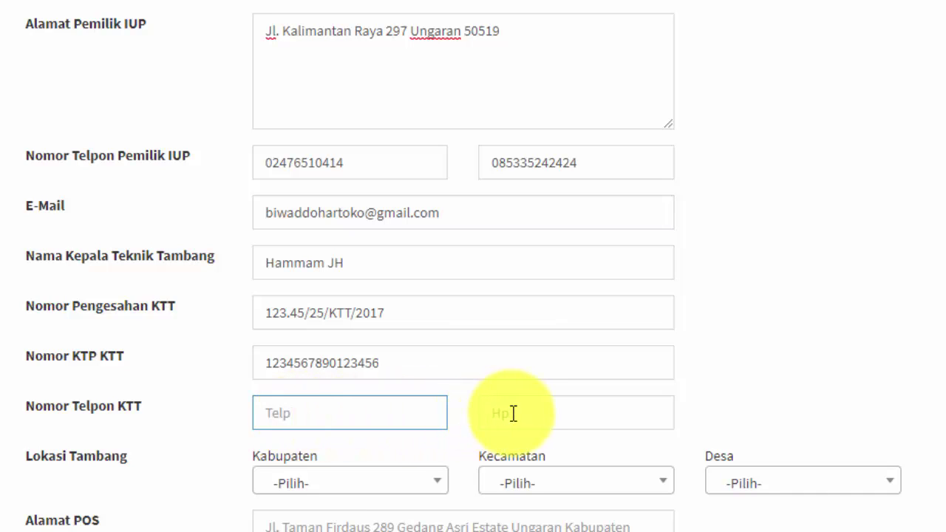
Enter the technical head's mobile number in the KTT Hp field and review it.
left_click(491, 411)
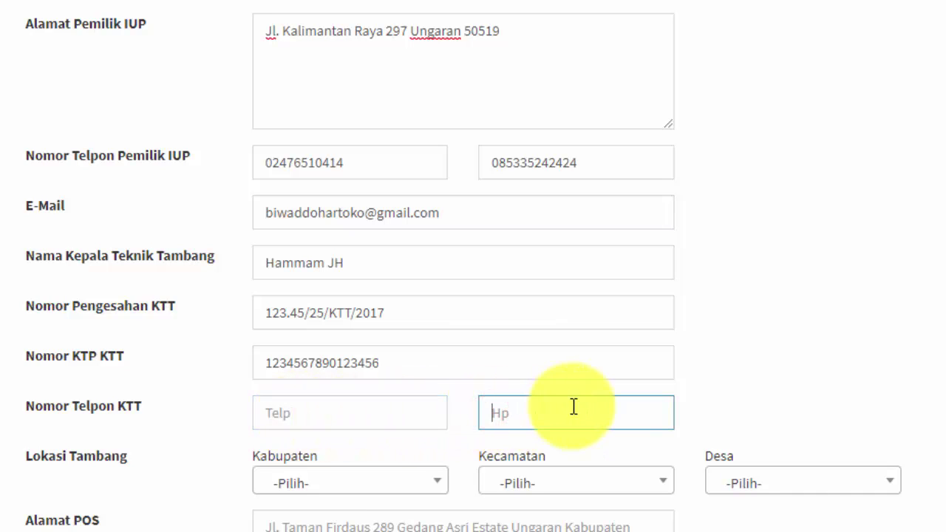
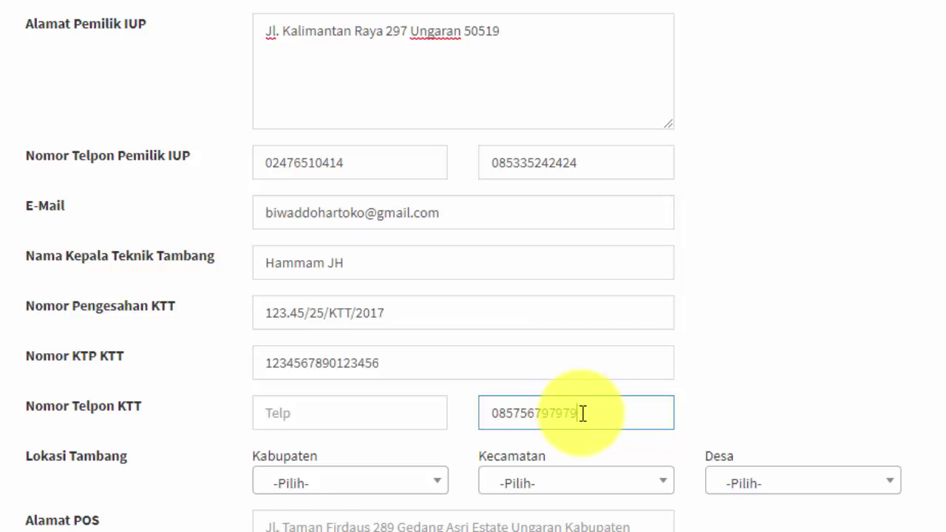
left_click_drag(584, 413, 490, 419)
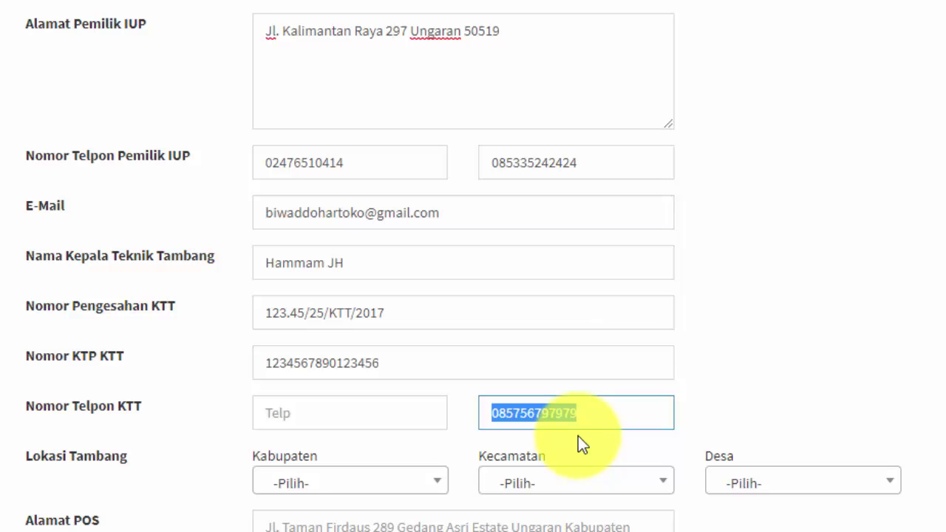
left_click(593, 410)
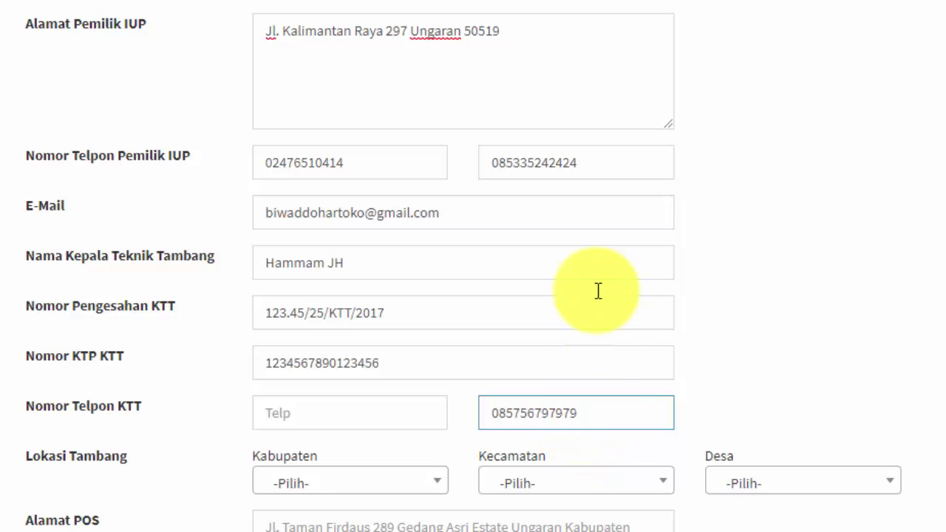
left_click_drag(595, 162, 492, 164)
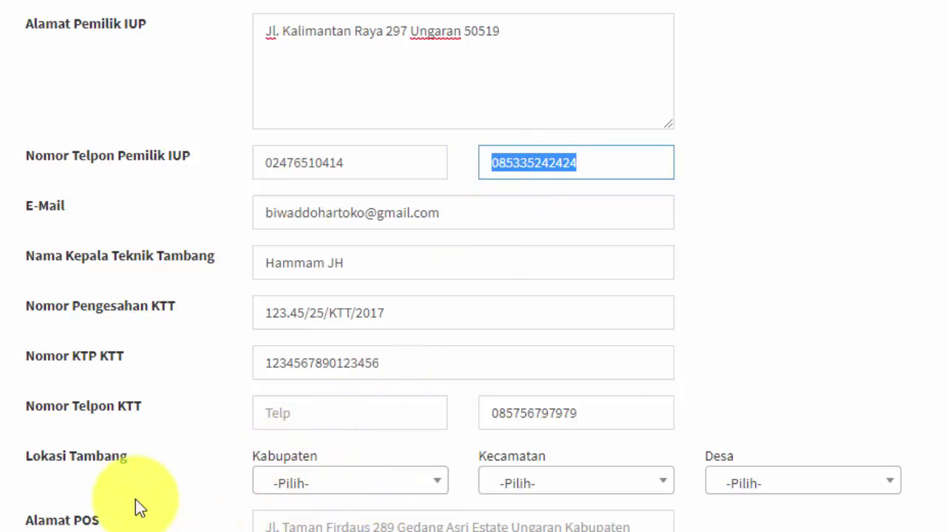
Set the mine's regency to Kab. Semarang and district to Ungaran Timur.
left_click(439, 488)
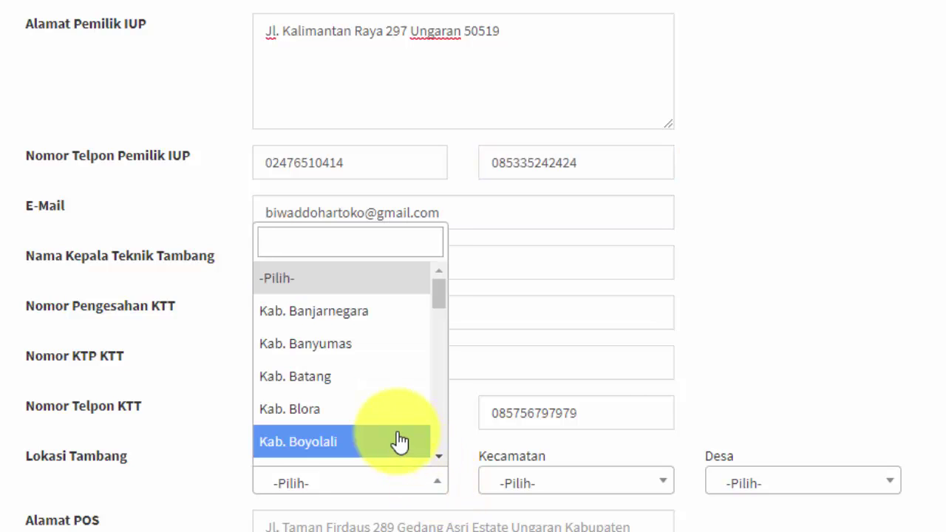
type("se")
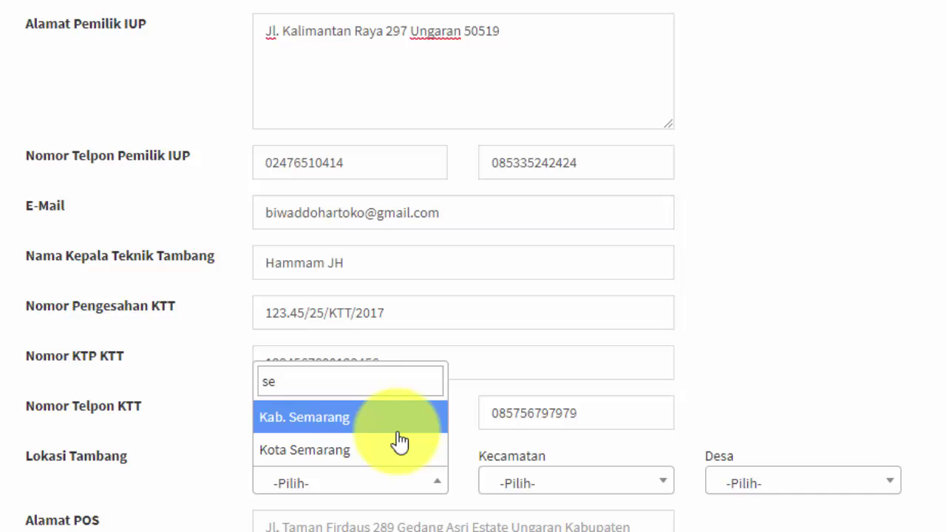
left_click(323, 417)
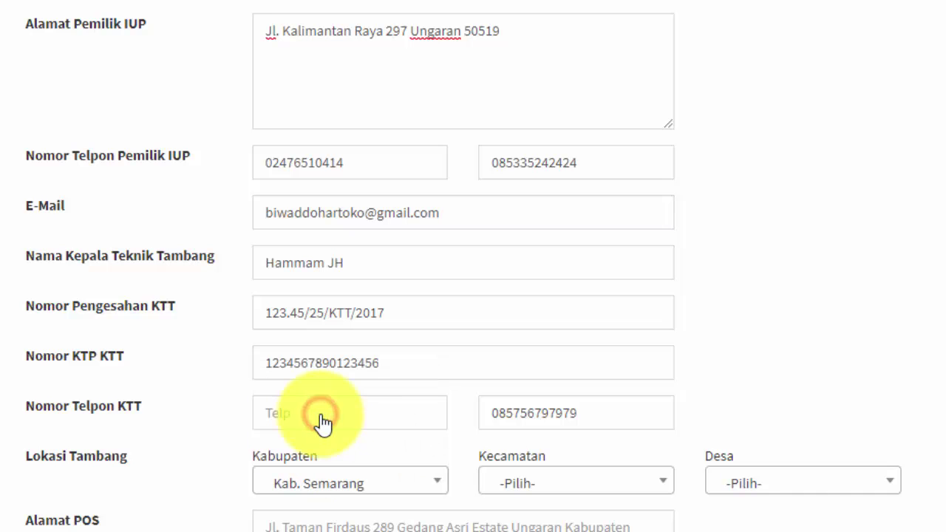
left_click(630, 488)
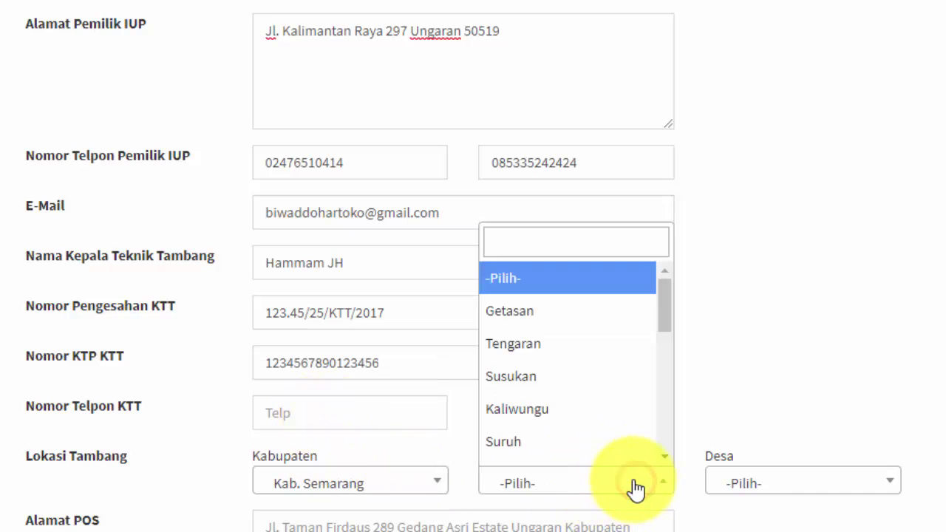
scroll(517, 401, "down", 3)
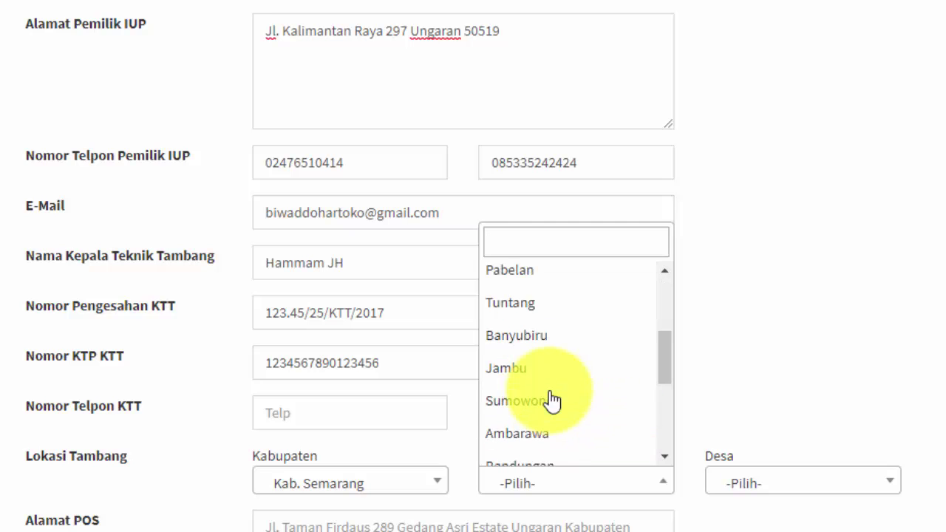
scroll(553, 400, "down", 4)
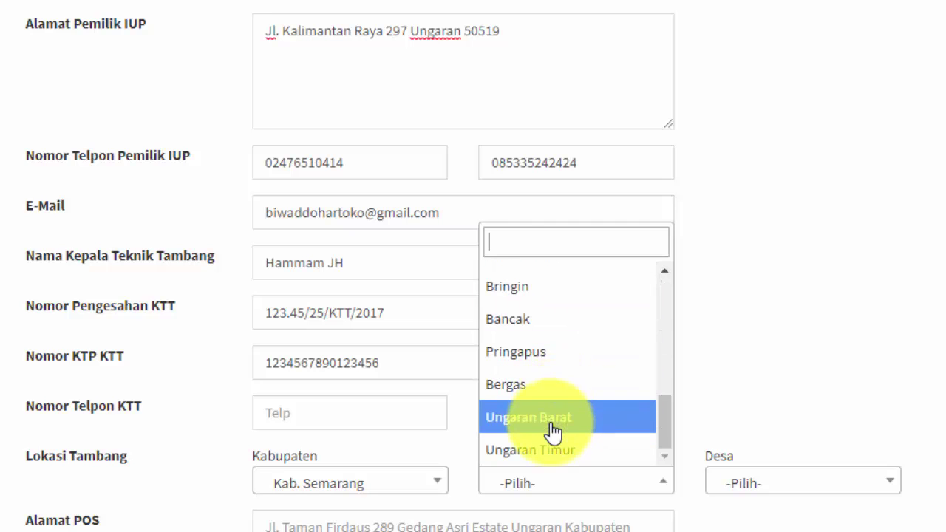
left_click(552, 451)
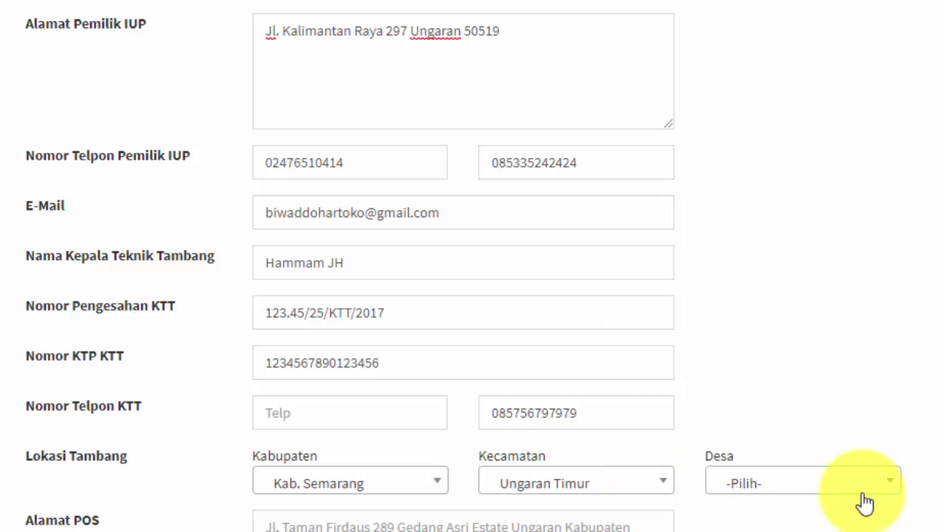
Choose Gedanganak as the mine's village.
left_click(837, 490)
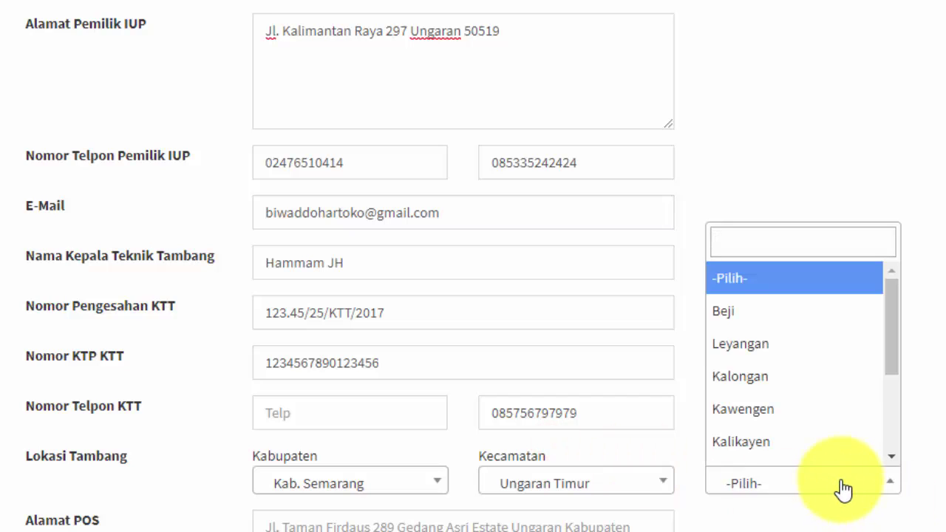
type("ged")
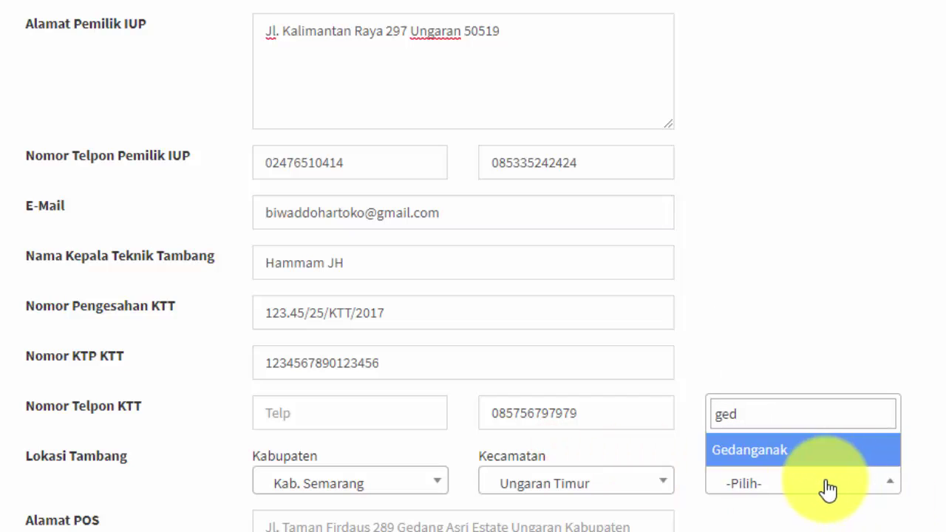
left_click(786, 460)
scroll(318, 502, "down", 2)
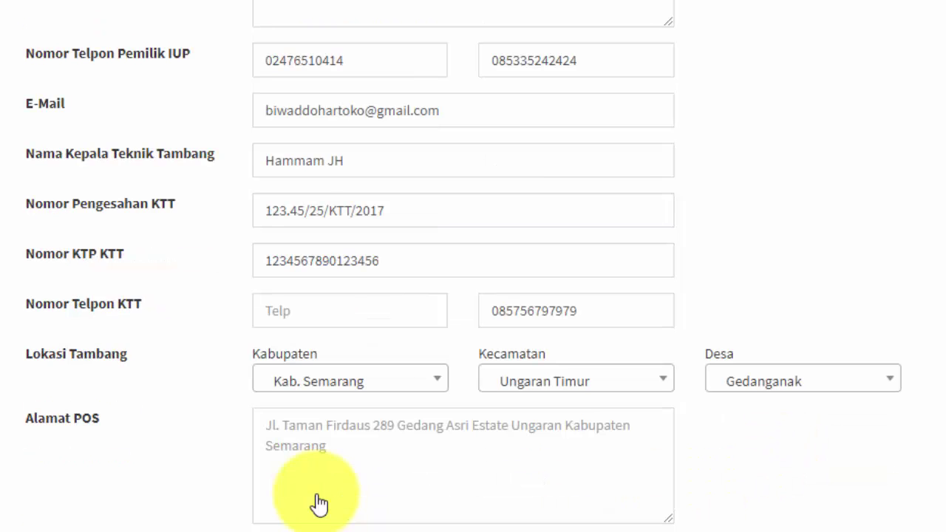
left_click(303, 367)
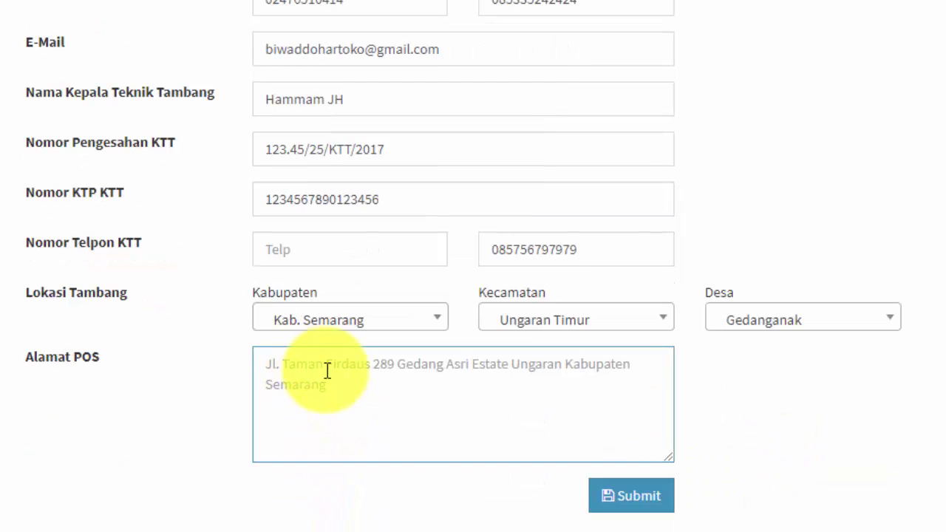
scroll(369, 403, "up", 3)
scroll(414, 435, "up", 3)
Copy the owner's address into Alamat POS and submit the company form.
left_click_drag(517, 276, 259, 283)
key("ctrl+c")
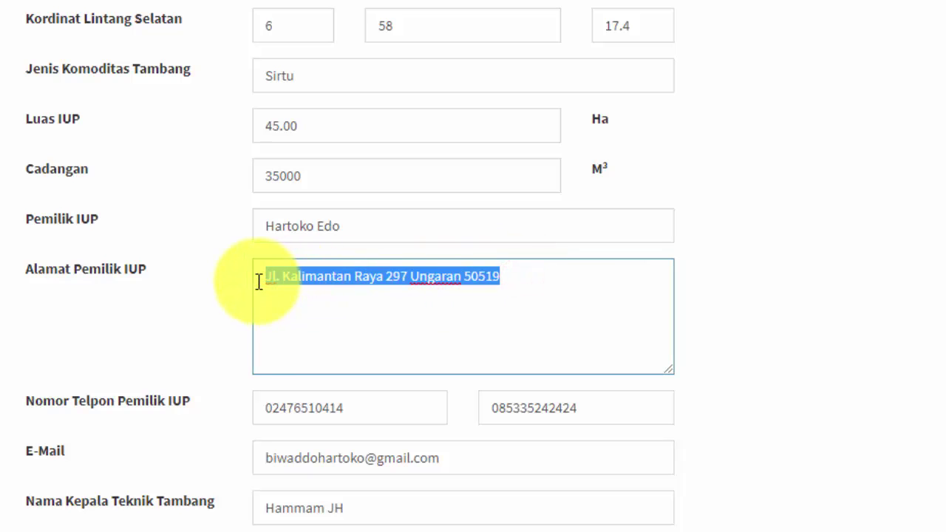
scroll(304, 444, "down", 5)
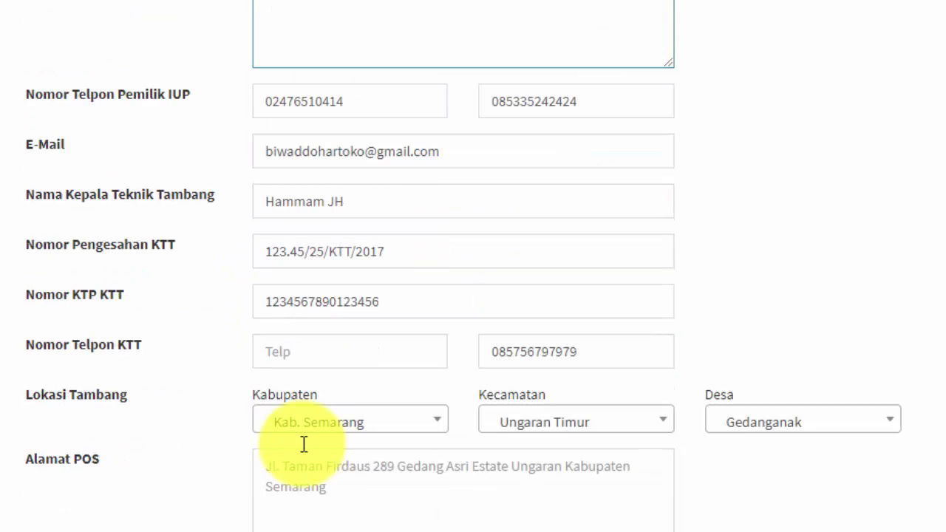
left_click(271, 466)
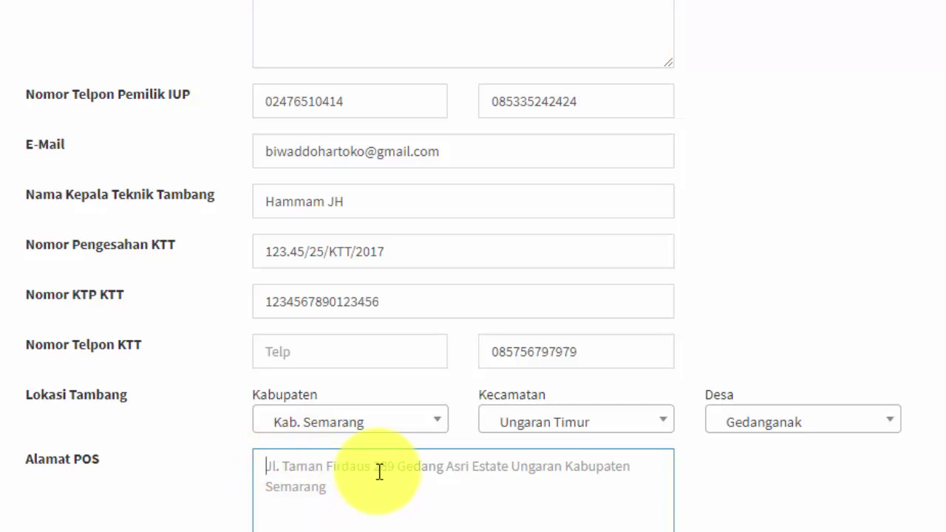
key("ctrl+v")
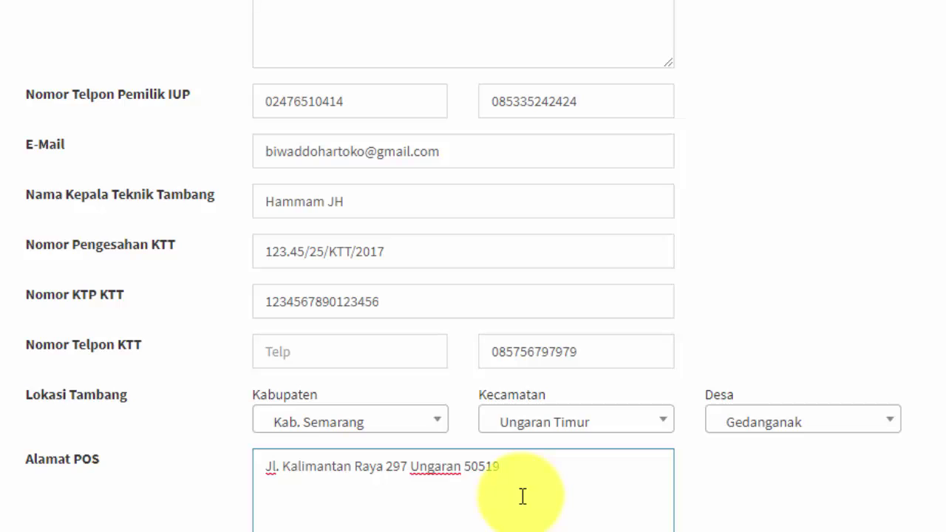
scroll(482, 495, "up", 1)
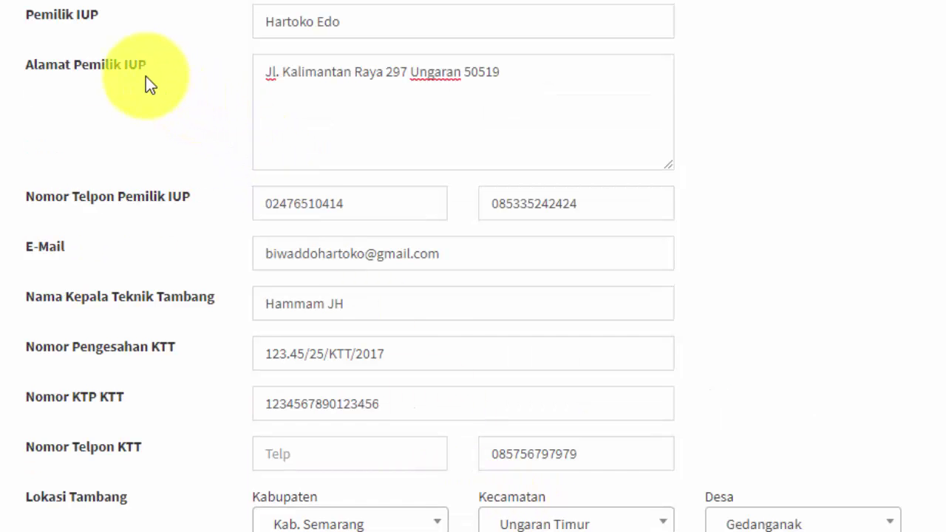
scroll(360, 340, "down", 1)
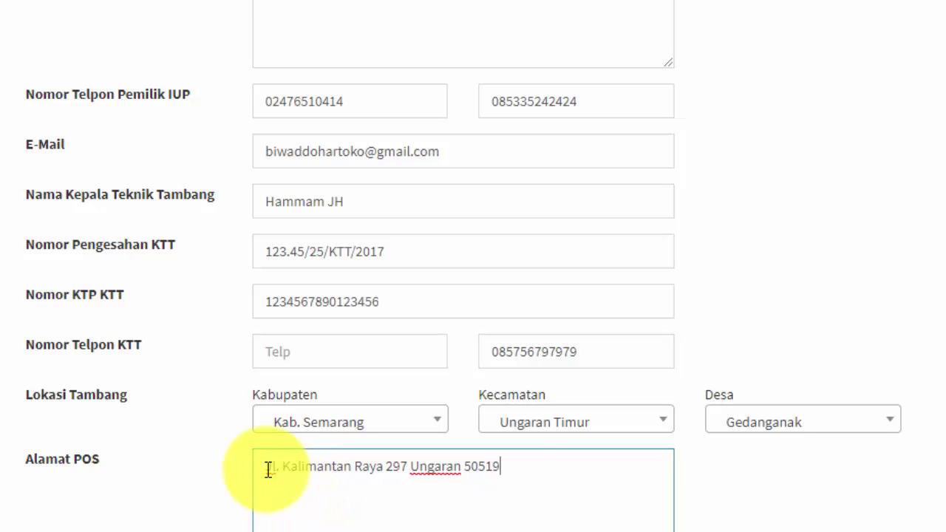
left_click(527, 468)
scroll(530, 469, "down", 1)
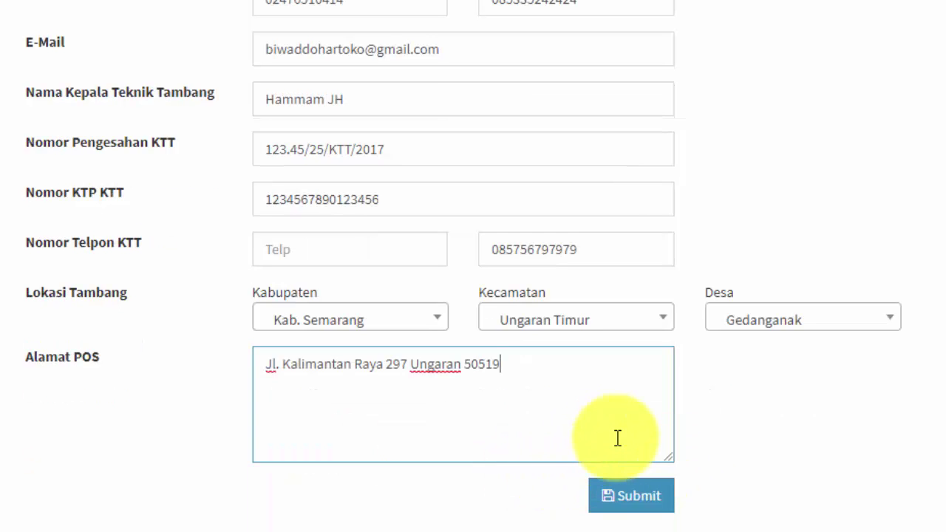
left_click(634, 500)
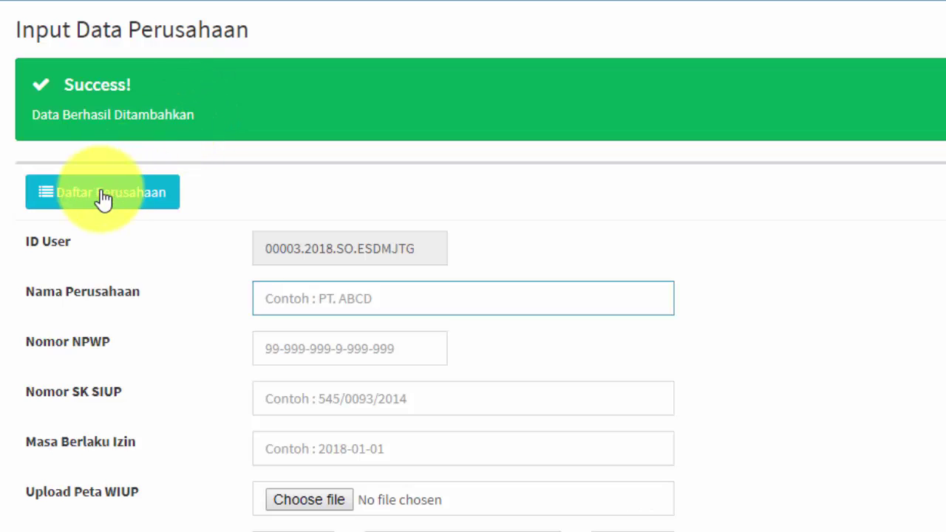
left_click(264, 247)
left_click_drag(264, 246, 420, 249)
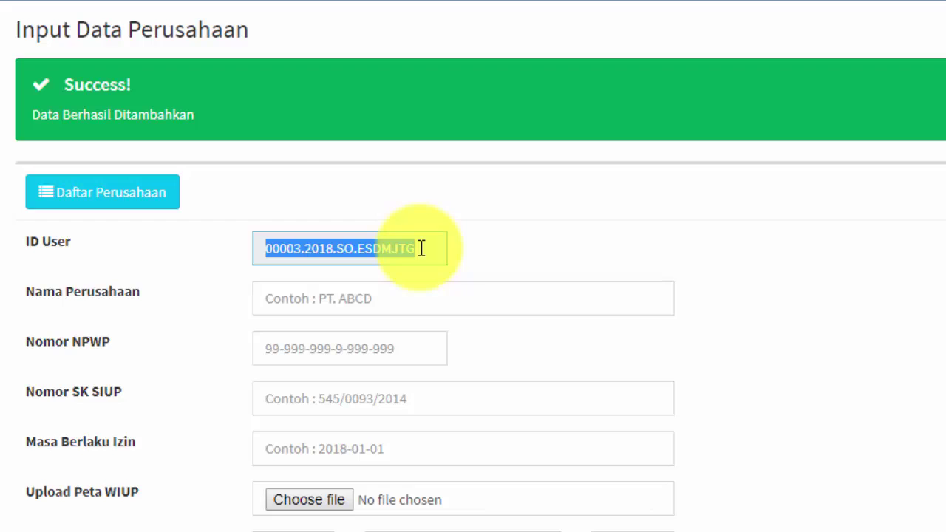
left_click(292, 298)
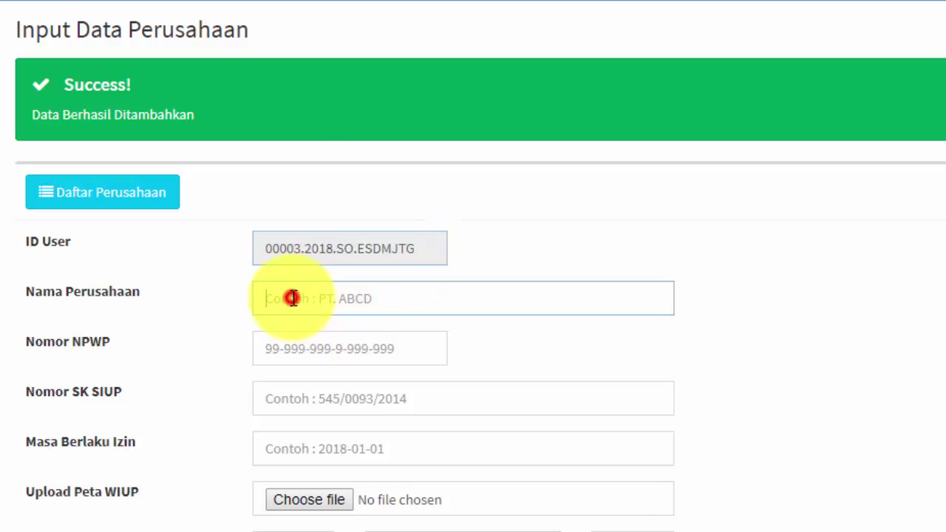
left_click(283, 350)
left_click(270, 396)
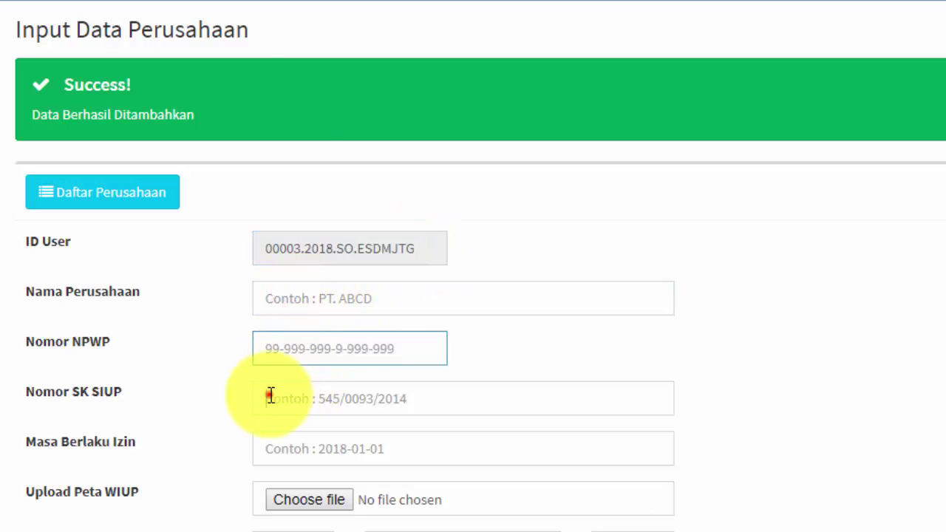
scroll(273, 399, "down", 11)
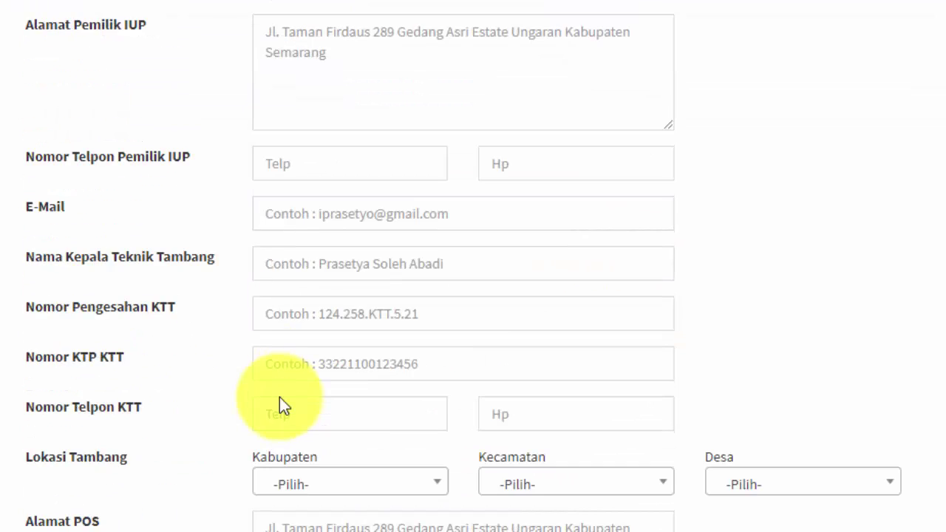
scroll(280, 402, "down", 2)
scroll(281, 396, "up", 13)
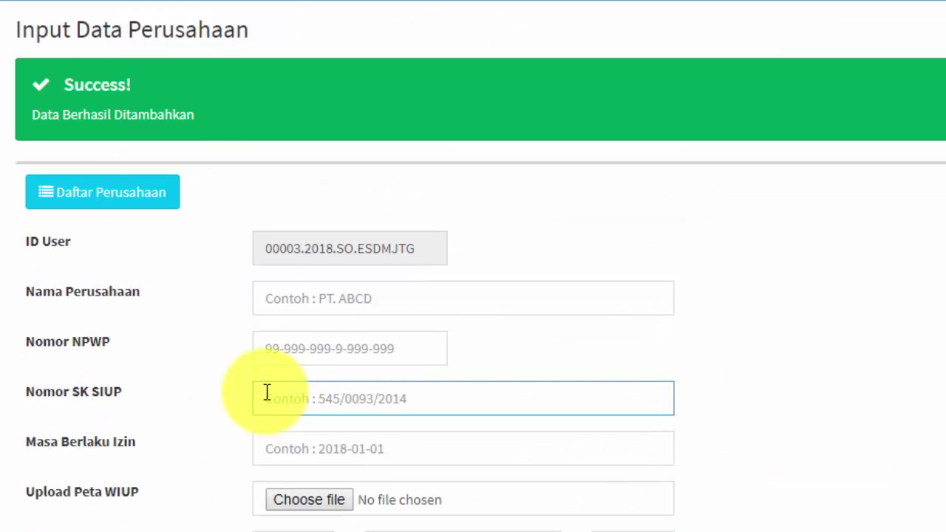
left_click(84, 192)
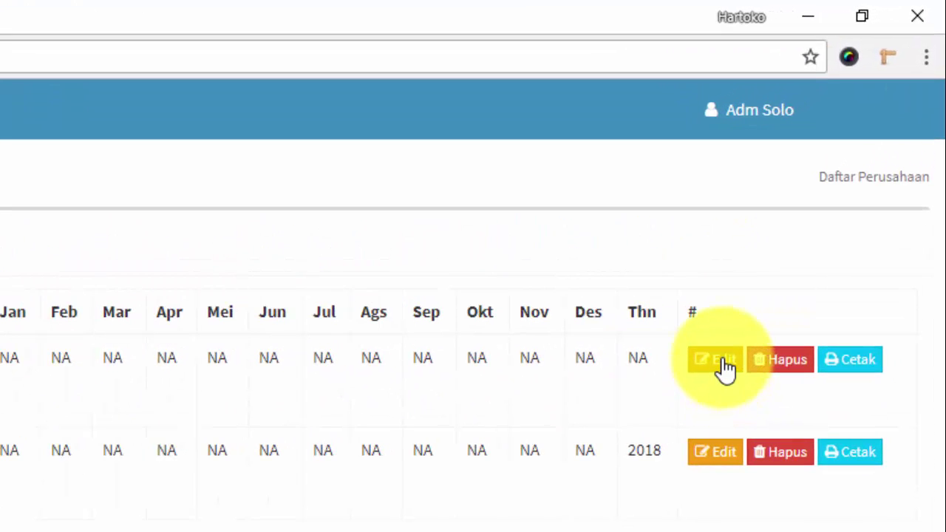
left_click(723, 361)
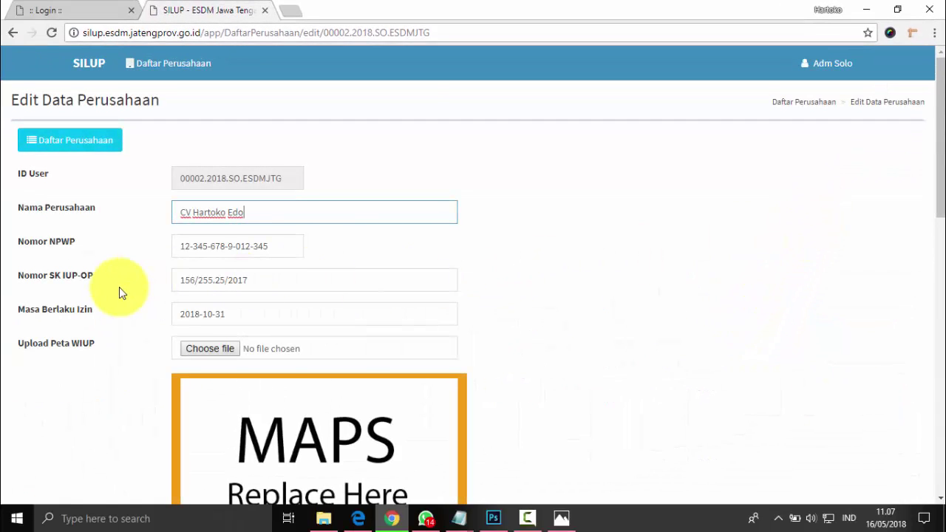
View the current WIUP map, then choose Peta-Default.jpg as the replacement map file.
scroll(119, 288, "down", 2)
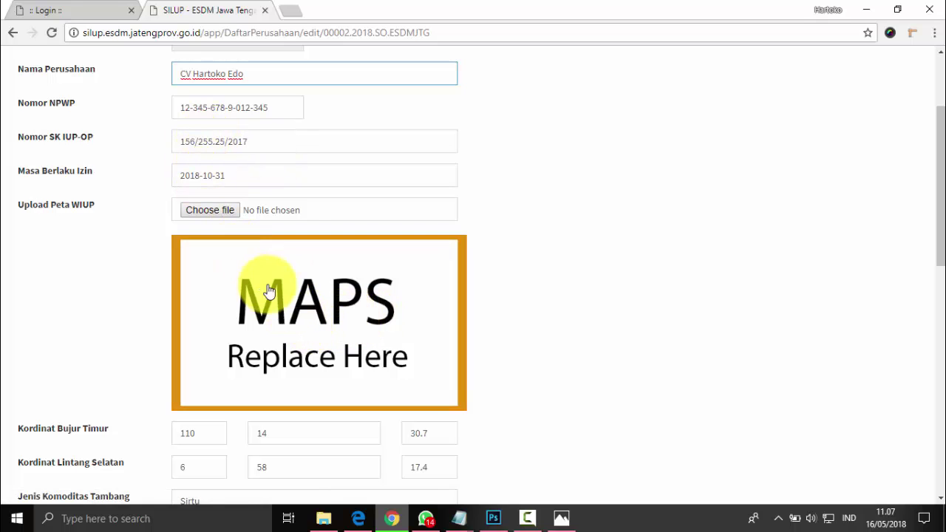
left_click(311, 314)
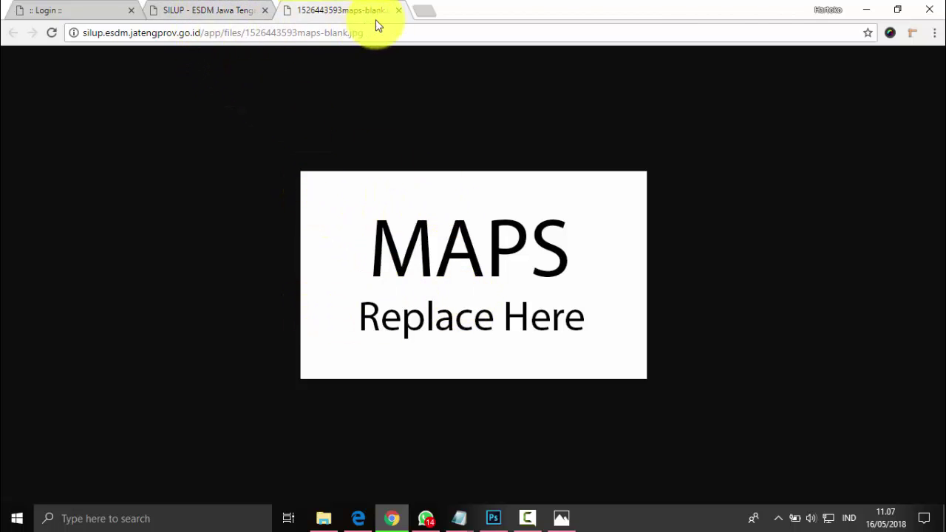
left_click(227, 10)
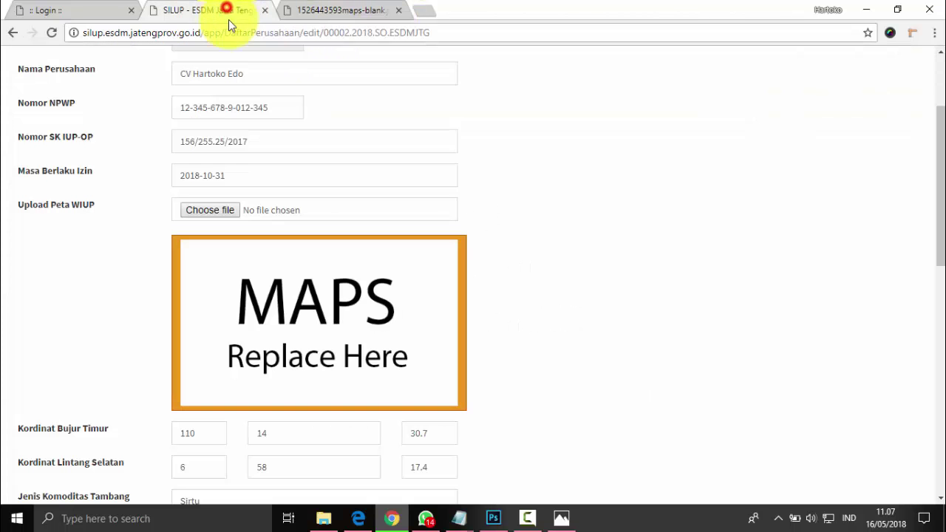
left_click(207, 210)
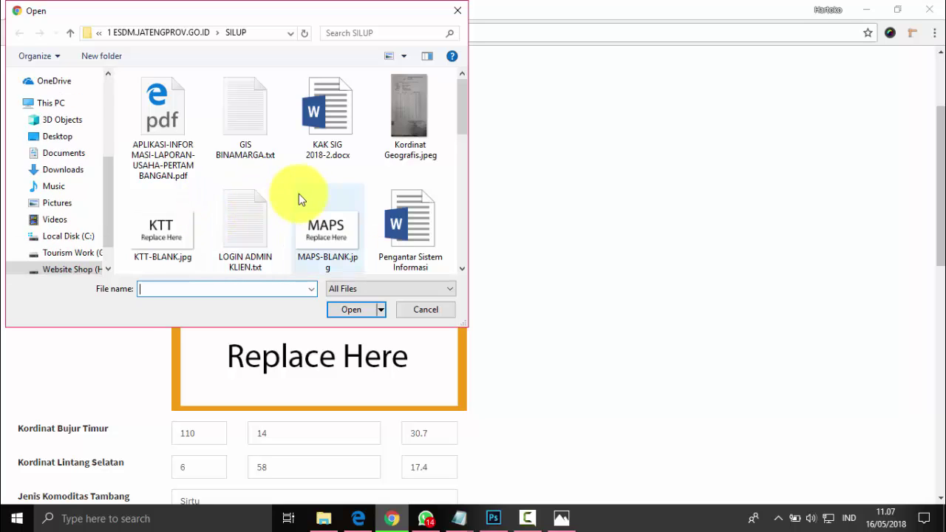
scroll(298, 195, "down", 2)
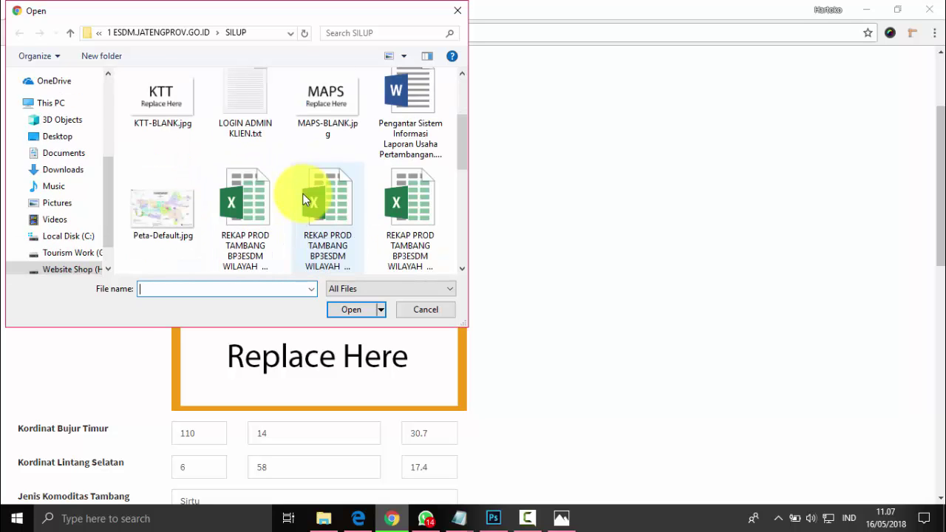
left_click(167, 220)
left_click(358, 311)
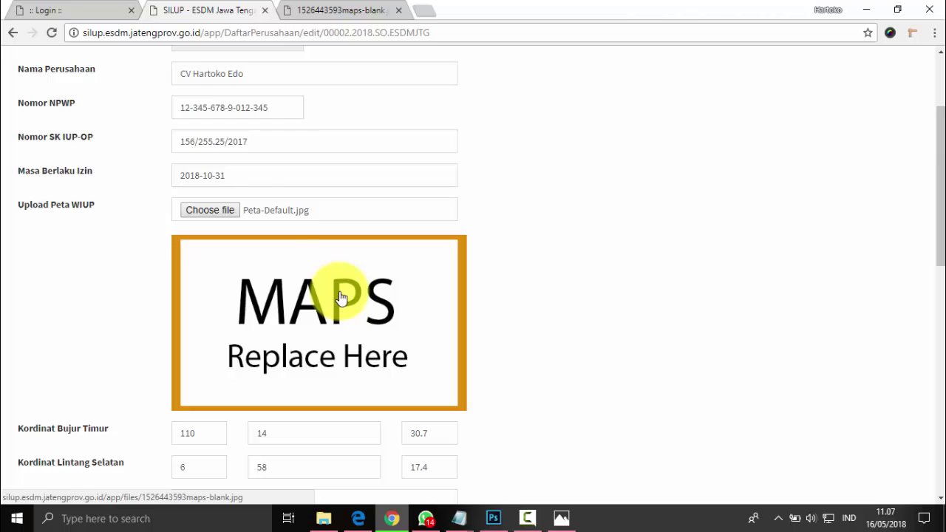
scroll(341, 297, "down", 2)
scroll(204, 303, "down", 2)
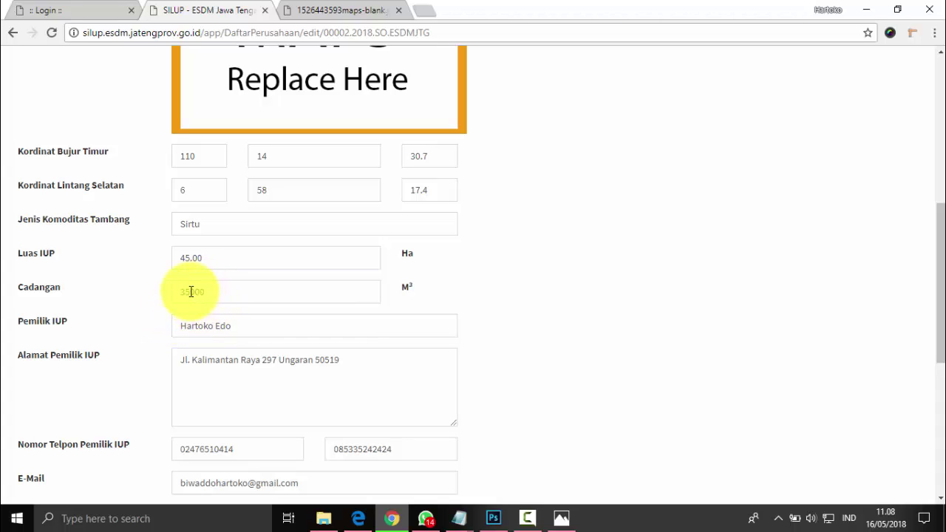
scroll(232, 300, "down", 4)
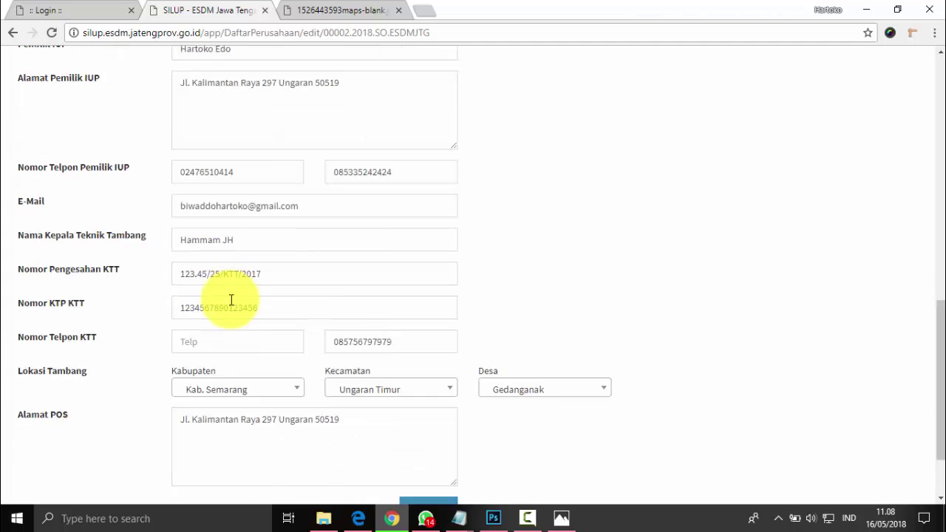
scroll(231, 300, "down", 2)
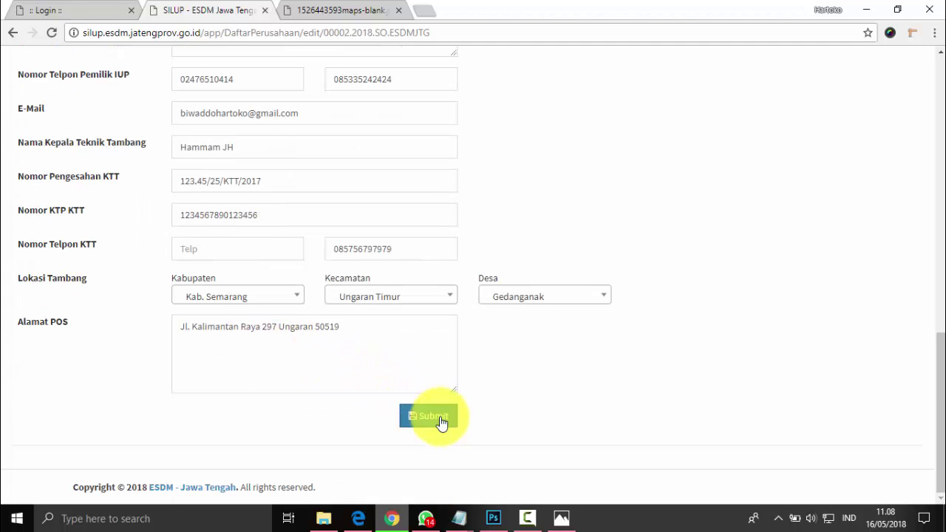
left_click(436, 422)
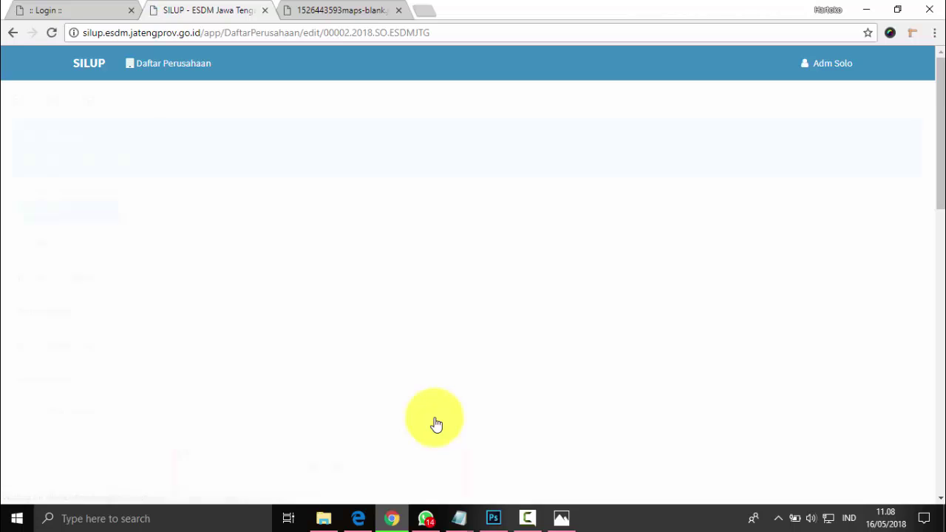
scroll(498, 406, "down", 2)
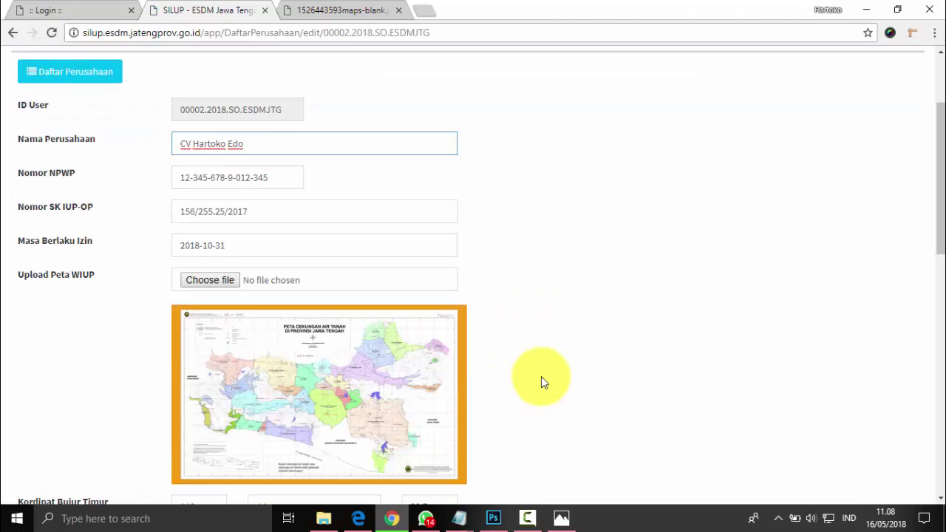
scroll(543, 382, "down", 1)
left_click(332, 333)
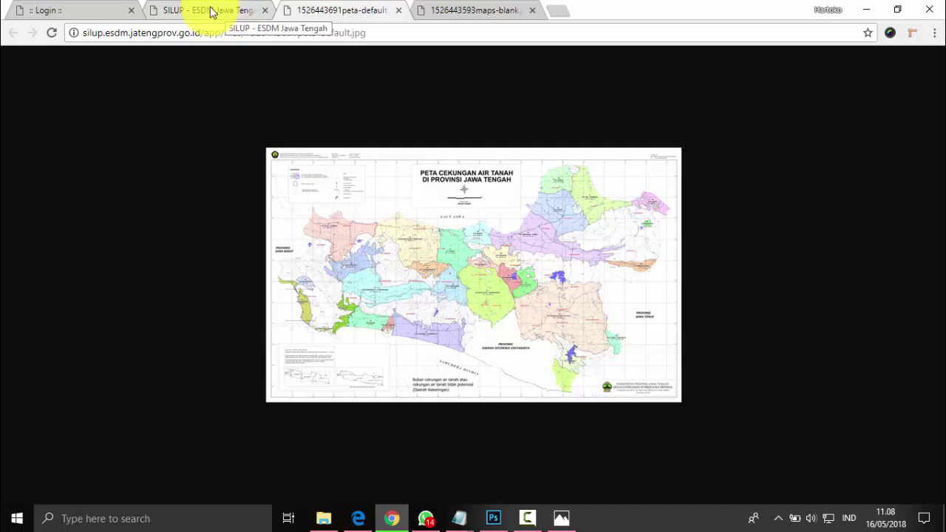
left_click(398, 10)
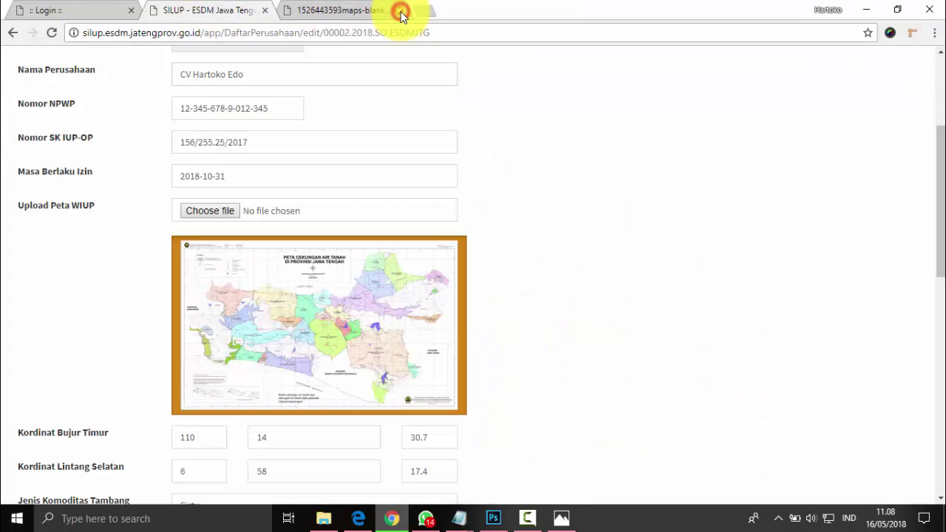
left_click(211, 9)
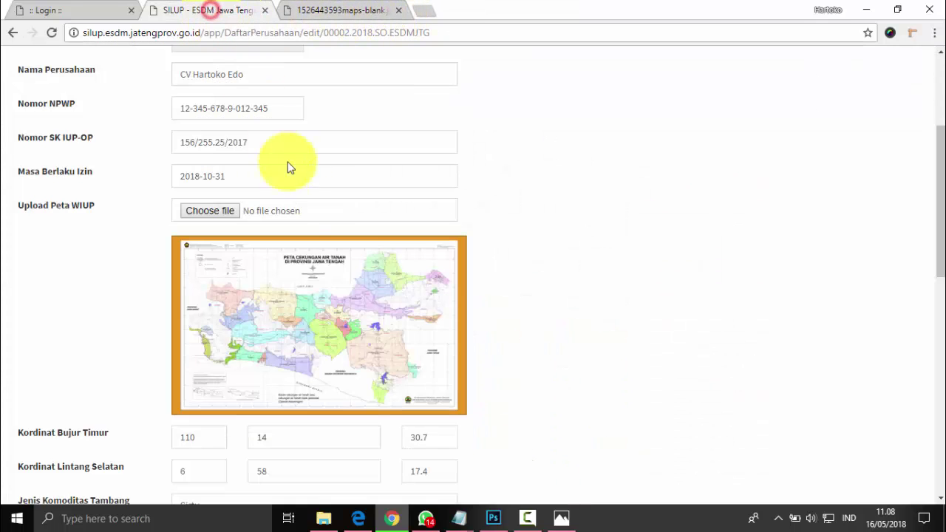
scroll(302, 296, "down", 3)
scroll(327, 302, "up", 6)
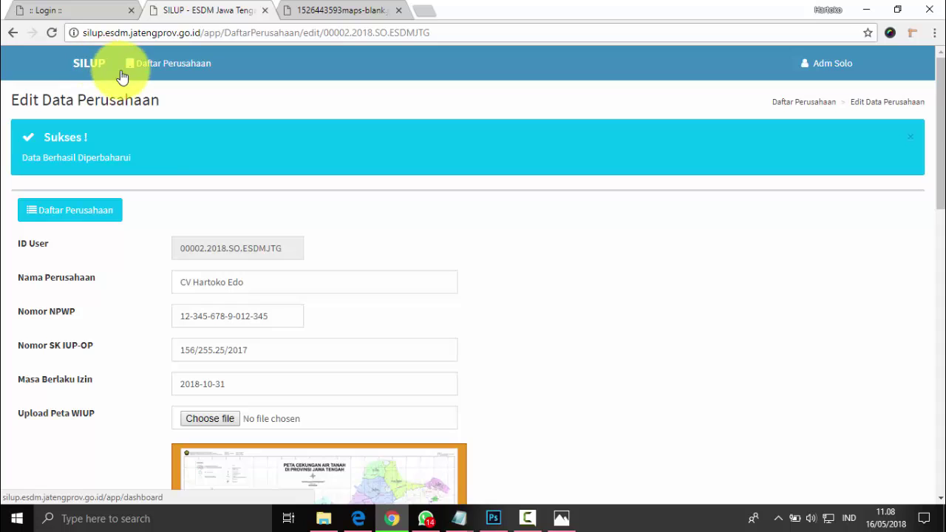
left_click(74, 214)
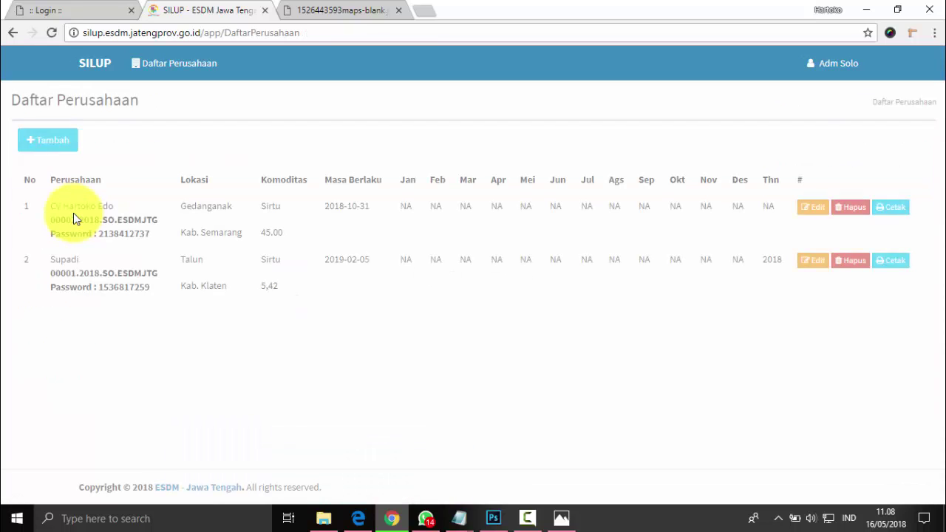
left_click(52, 140)
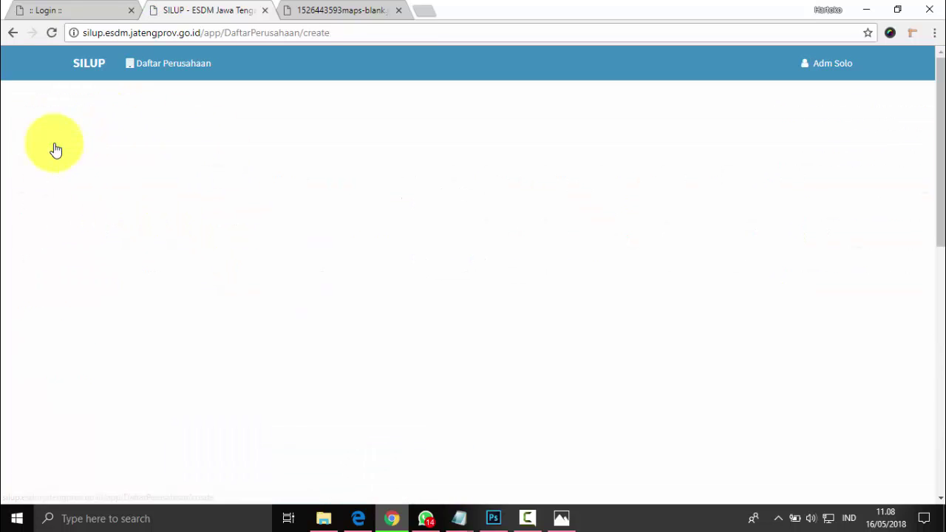
Submit the new Input Data Perusahaan form with Nama Perusahaan left empty.
left_click(207, 210)
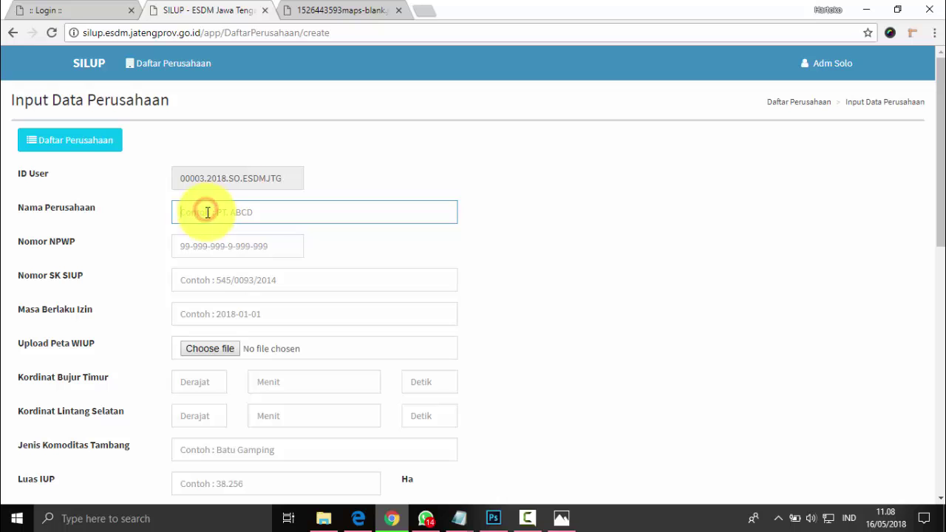
scroll(183, 246, "down", 8)
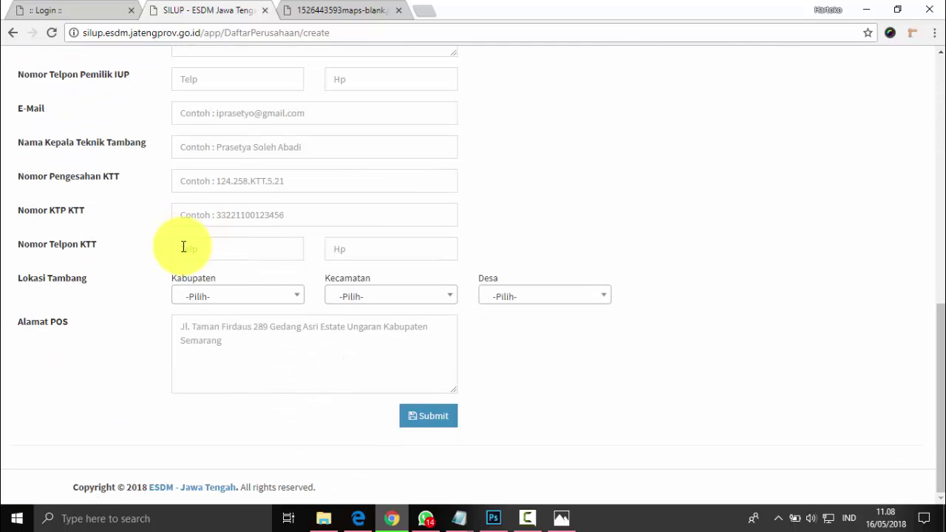
left_click(431, 419)
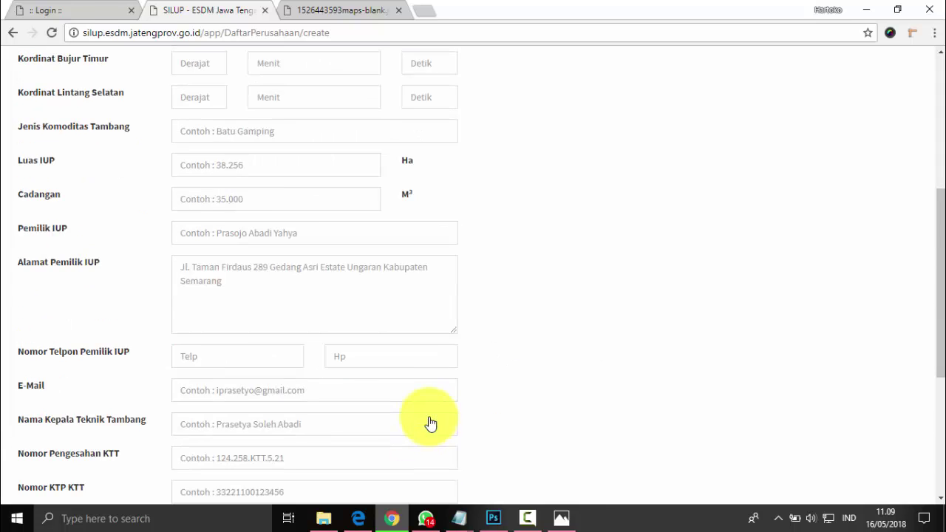